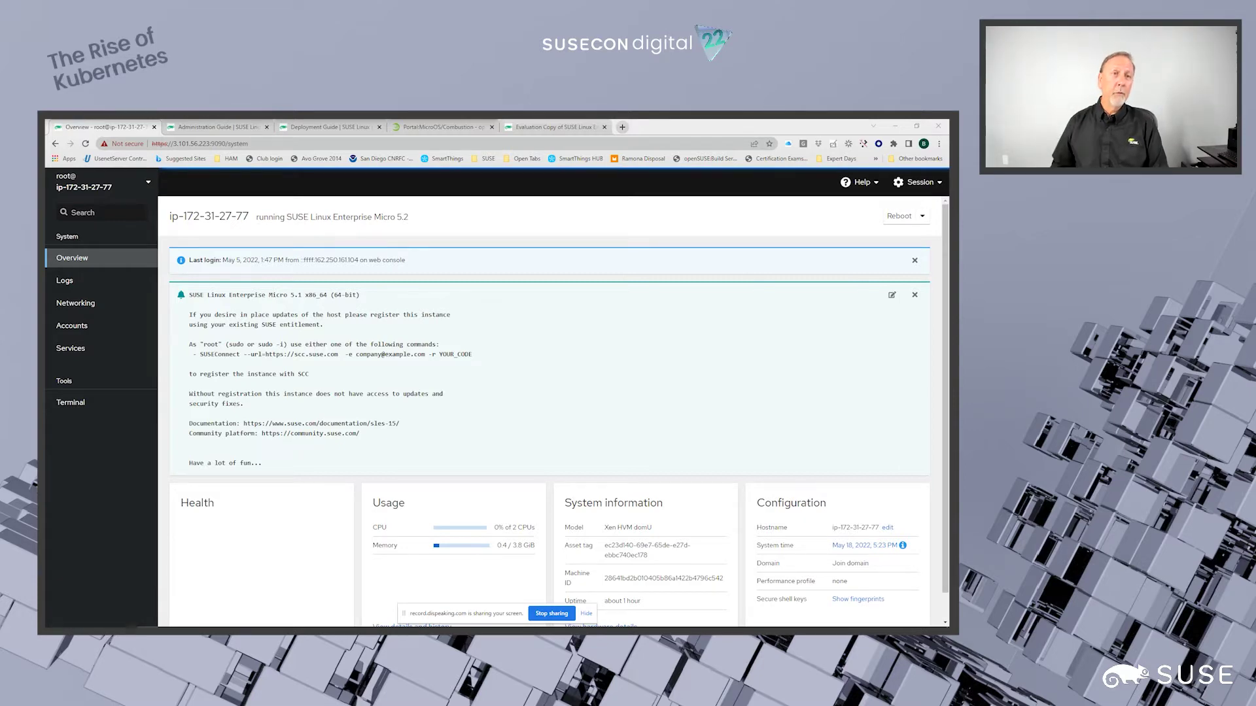
# - Highlight the web console's address and dismiss the last-login and welcome message notices on the overview page
pyautogui.click(261, 143)
pyautogui.moveTo(248, 144); pyautogui.dragTo(153, 143)
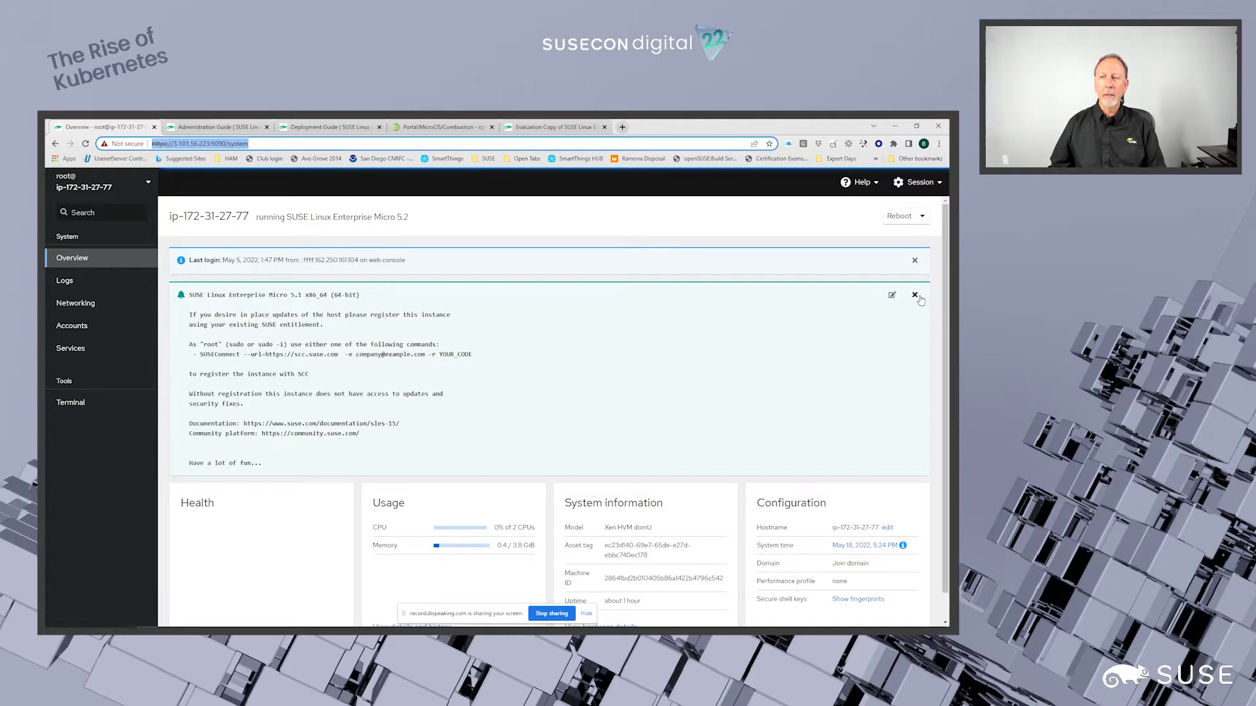
pyautogui.click(917, 261)
pyautogui.click(920, 262)
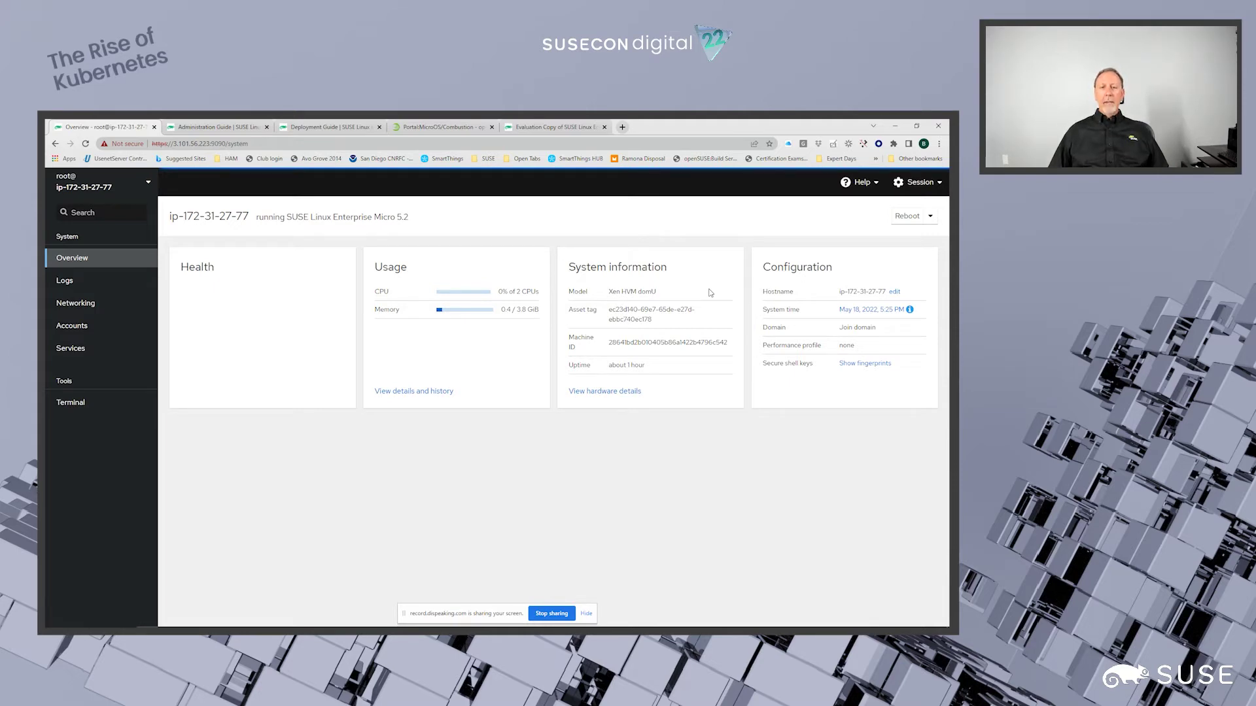
# - Review the usage details and history for CPU, memory, disks and network, and return to the overview
pyautogui.click(404, 392)
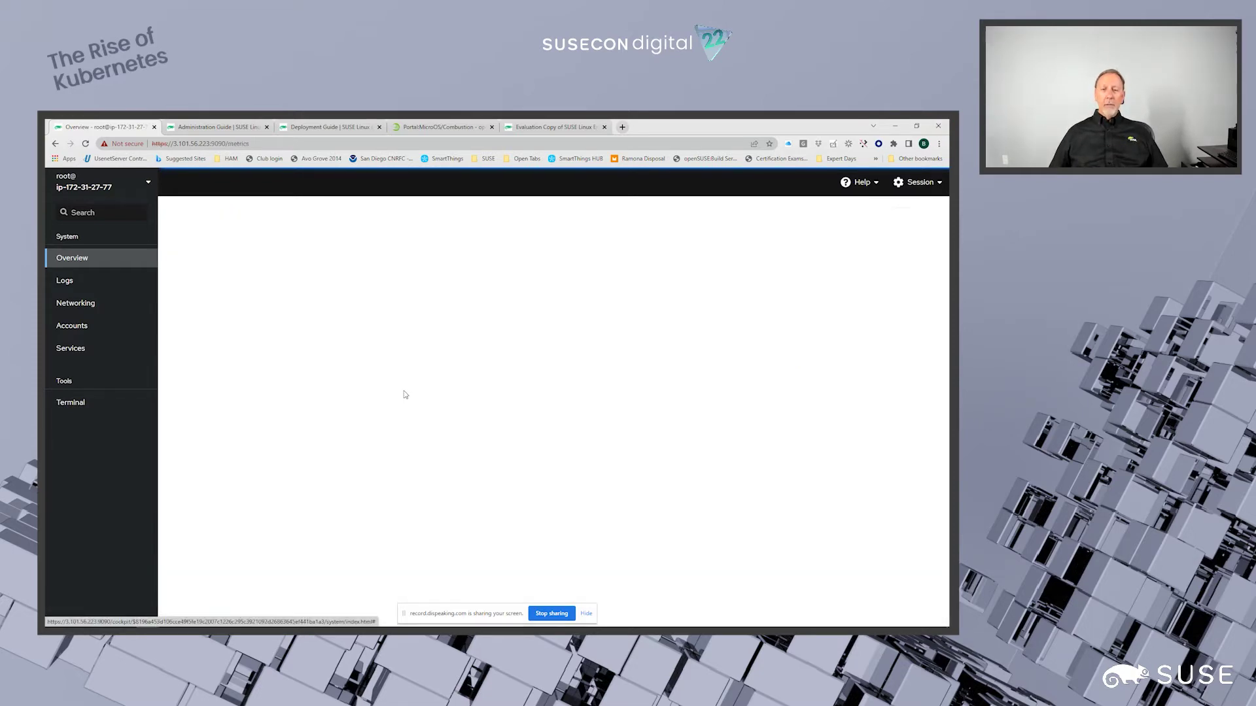
pyautogui.scroll(-3, 507, 385)
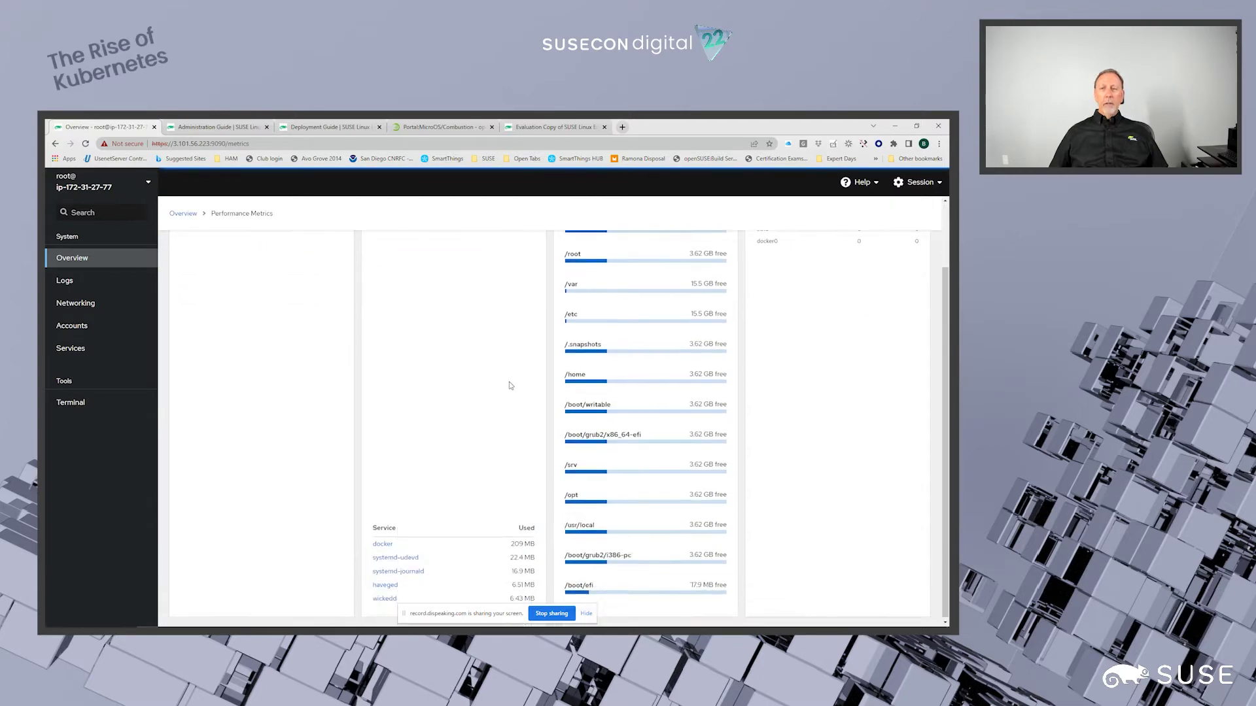
pyautogui.scroll(3, 588, 376)
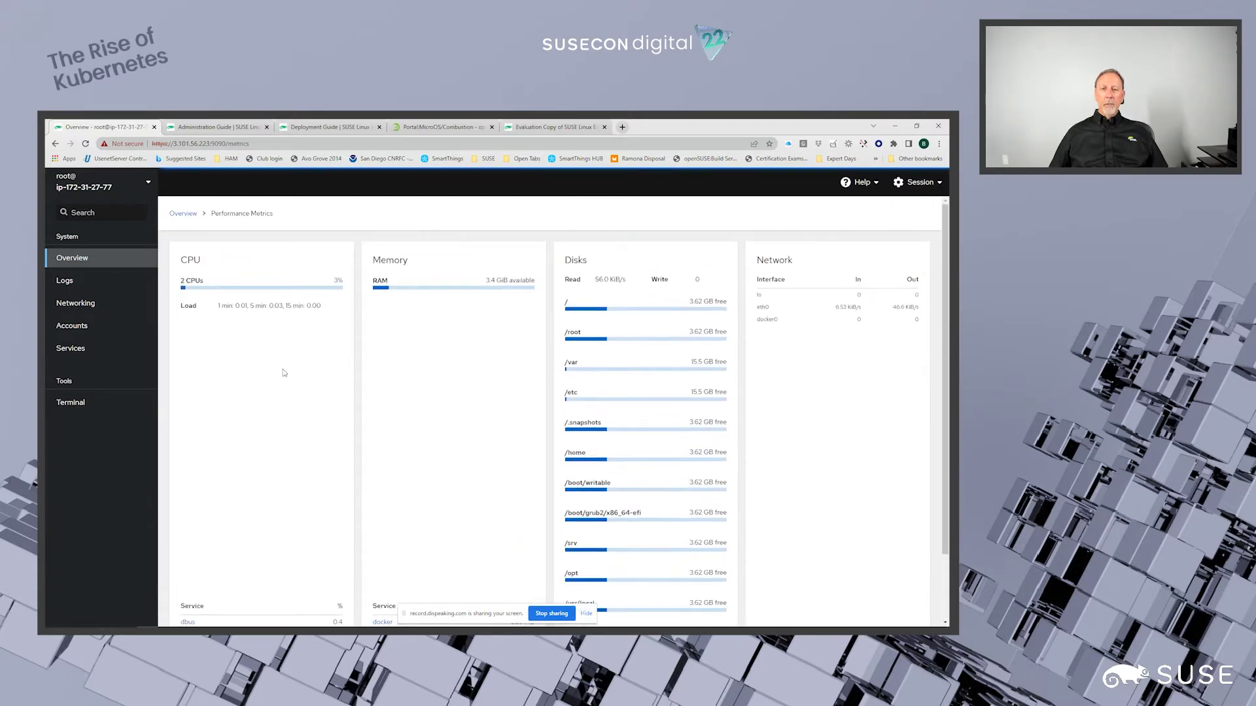
pyautogui.click(176, 214)
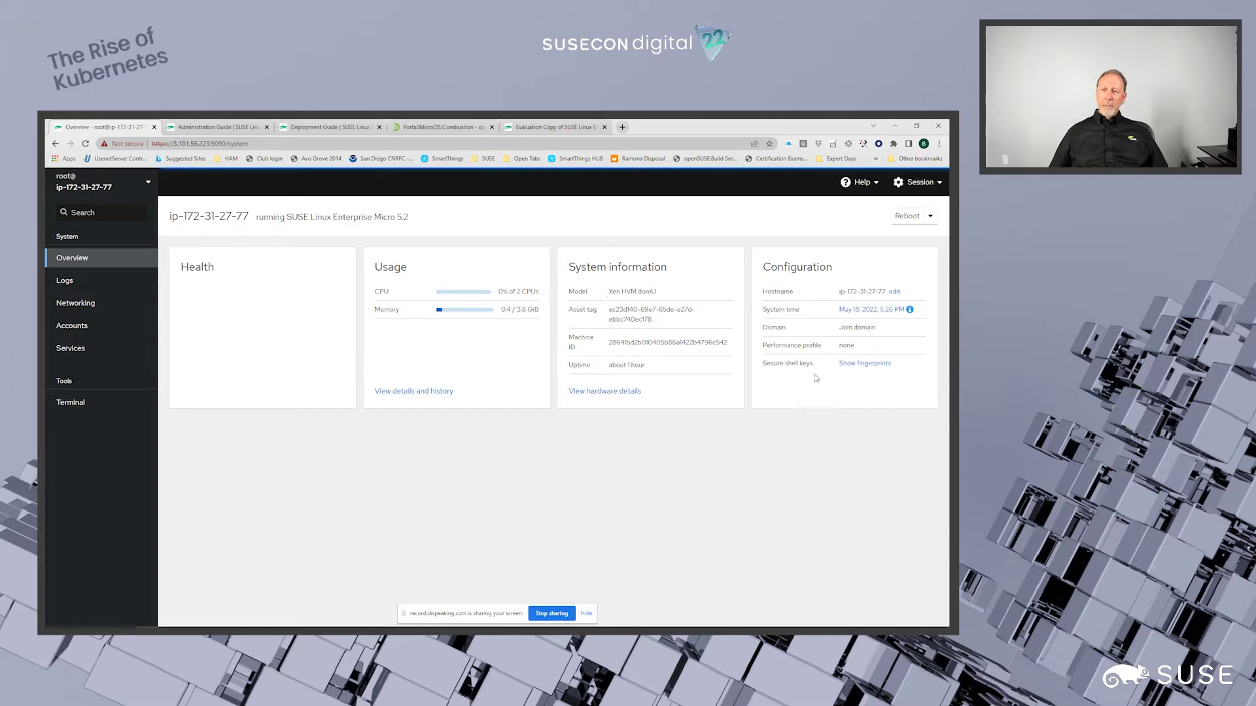
# - Examine the host's hardware details, including the PCI and memory lists, and return to the overview
pyautogui.click(612, 392)
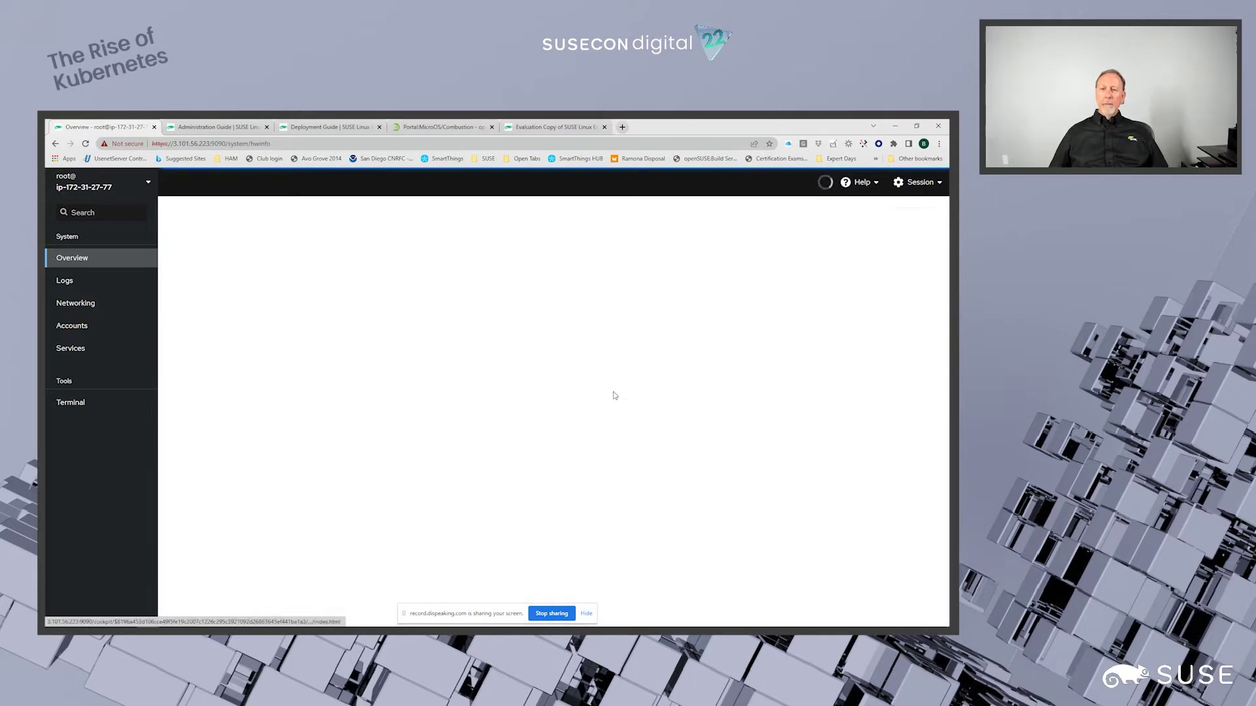
pyautogui.scroll(-1, 546, 378)
pyautogui.scroll(1, 546, 379)
pyautogui.scroll(-2, 547, 379)
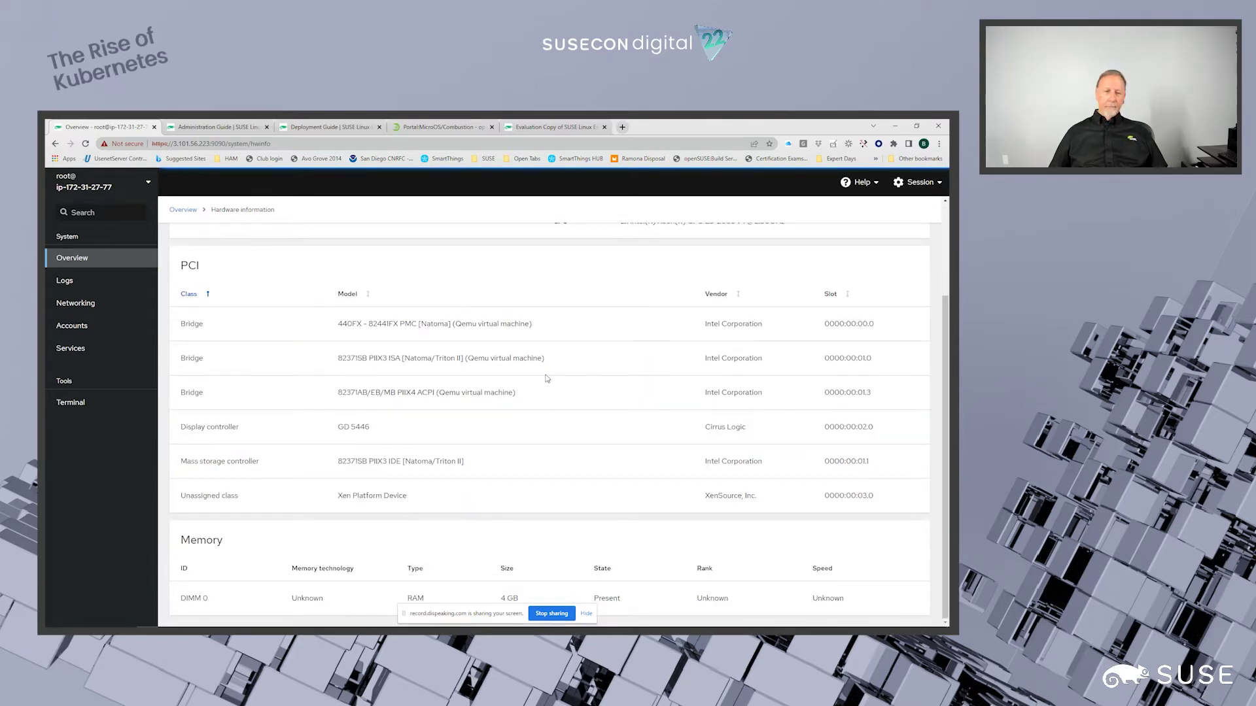
pyautogui.scroll(2, 543, 369)
pyautogui.scroll(-2, 504, 372)
pyautogui.click(586, 614)
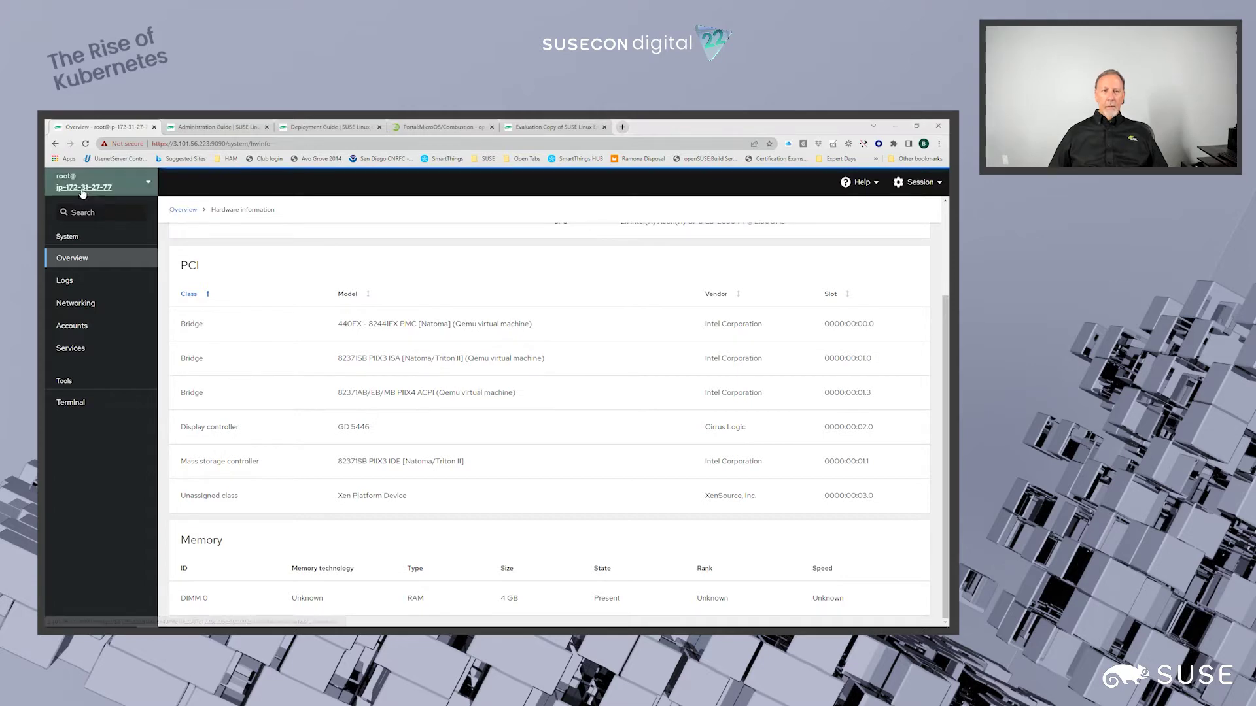
pyautogui.click(185, 210)
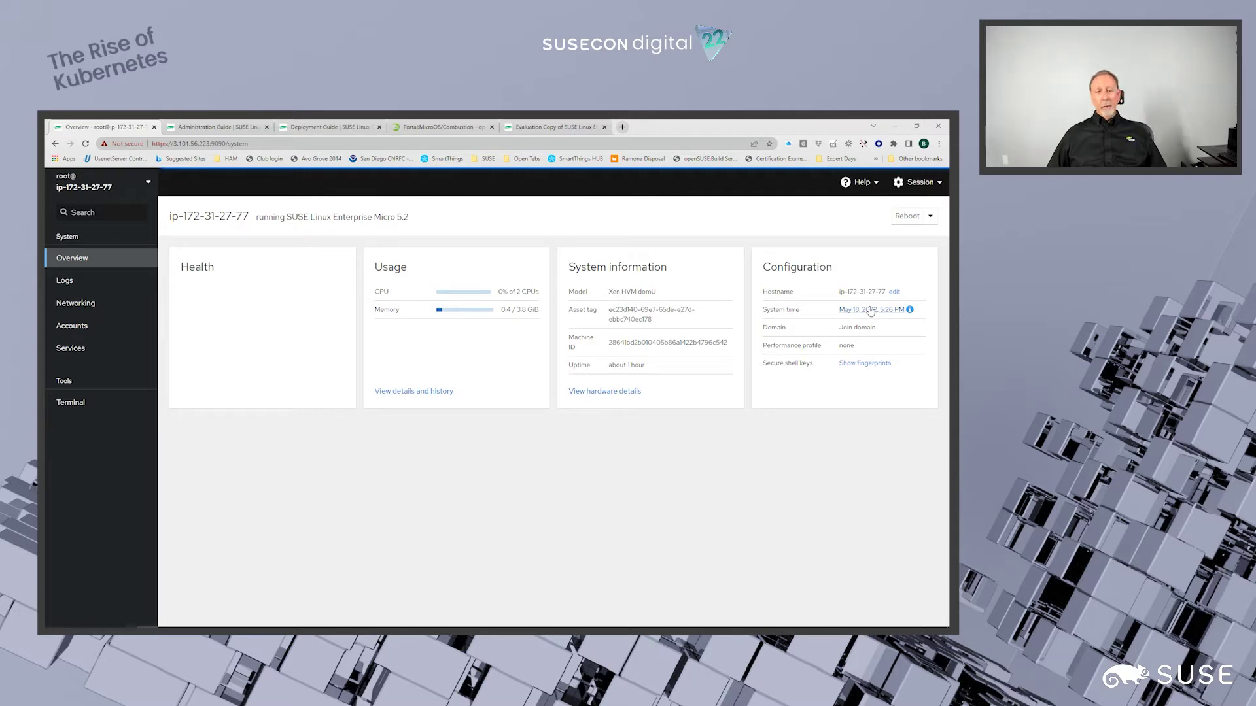
# - Show the host's reboot and shutdown options and the list of managed hosts
pyautogui.click(930, 217)
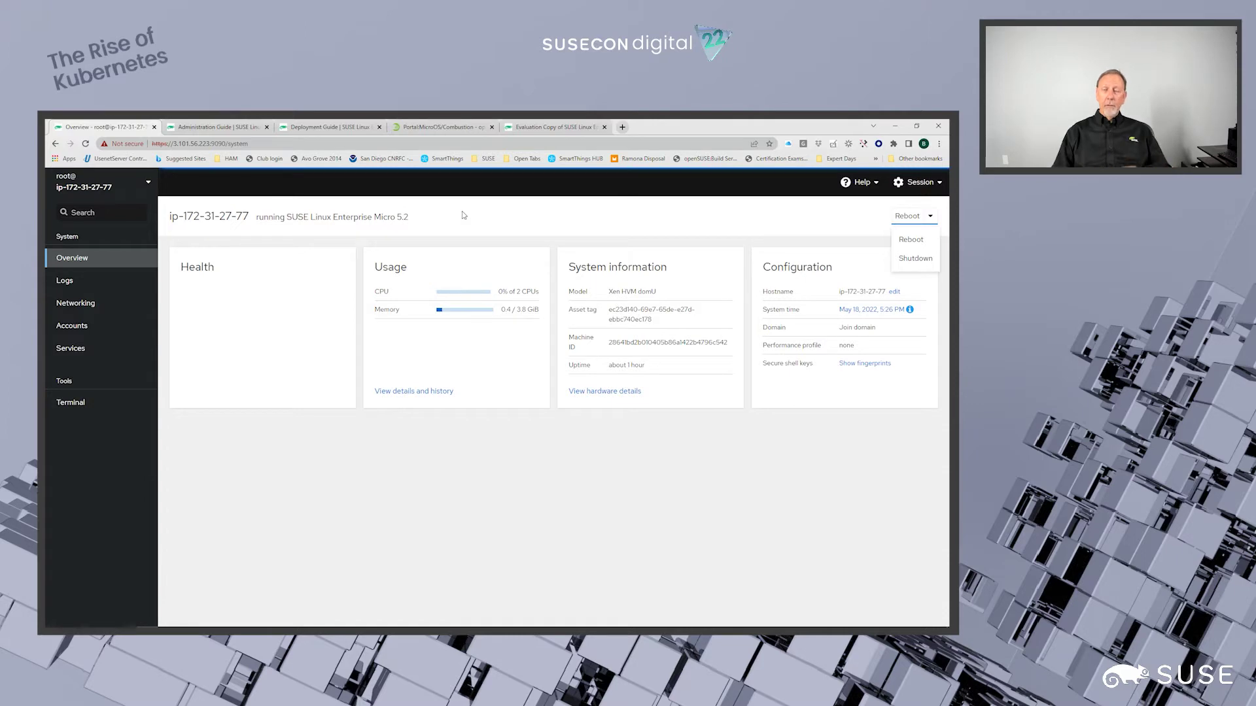
pyautogui.click(147, 187)
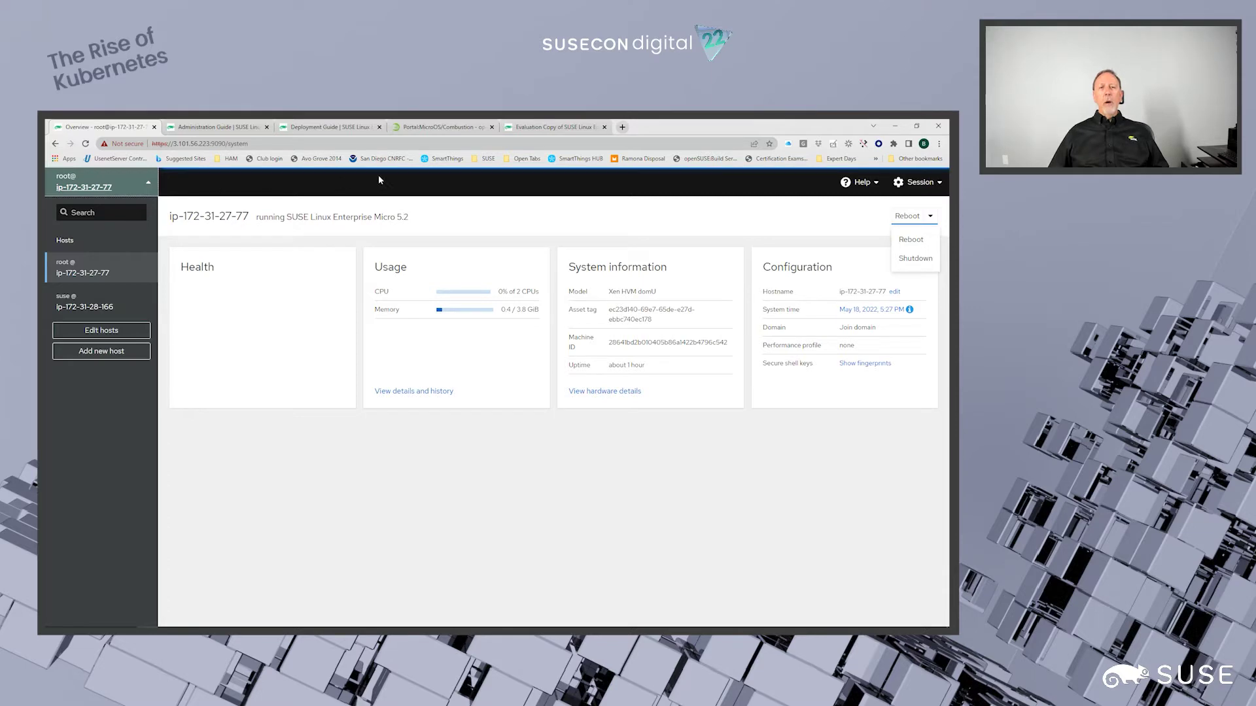
# - Inspect the session's SSH keys for authenticating against other systems, and open the form for adding a new host
pyautogui.click(936, 183)
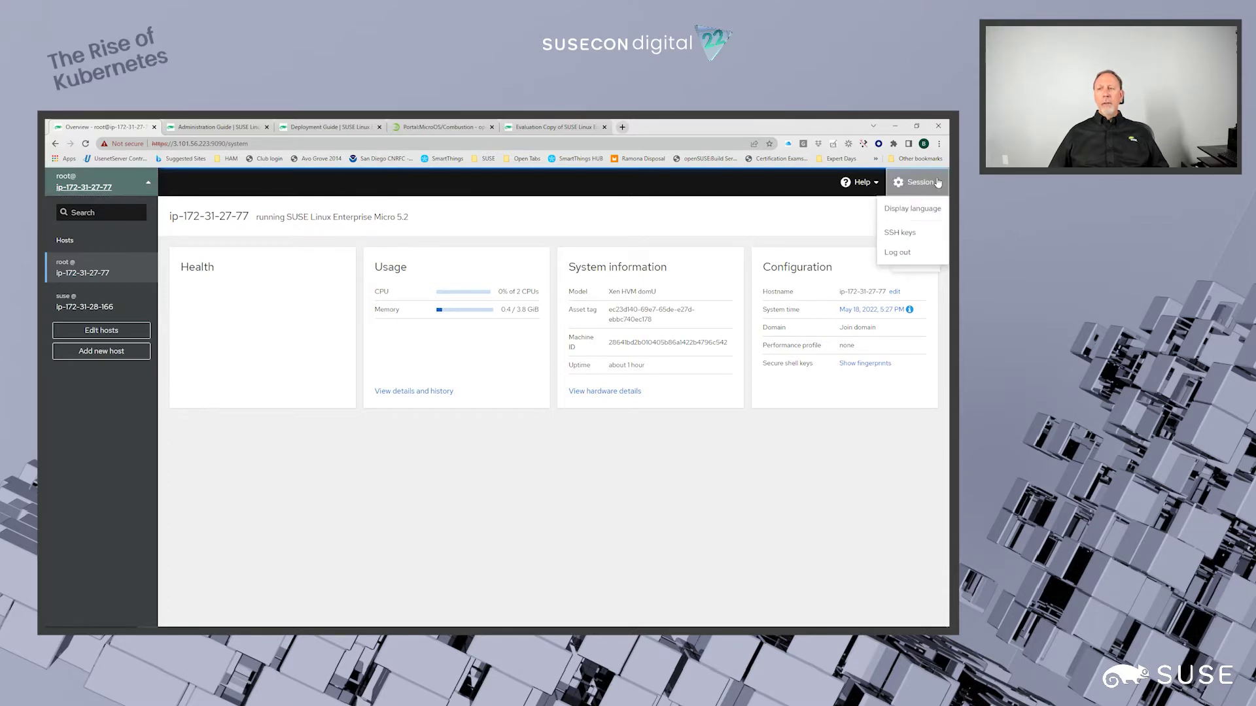
pyautogui.click(900, 233)
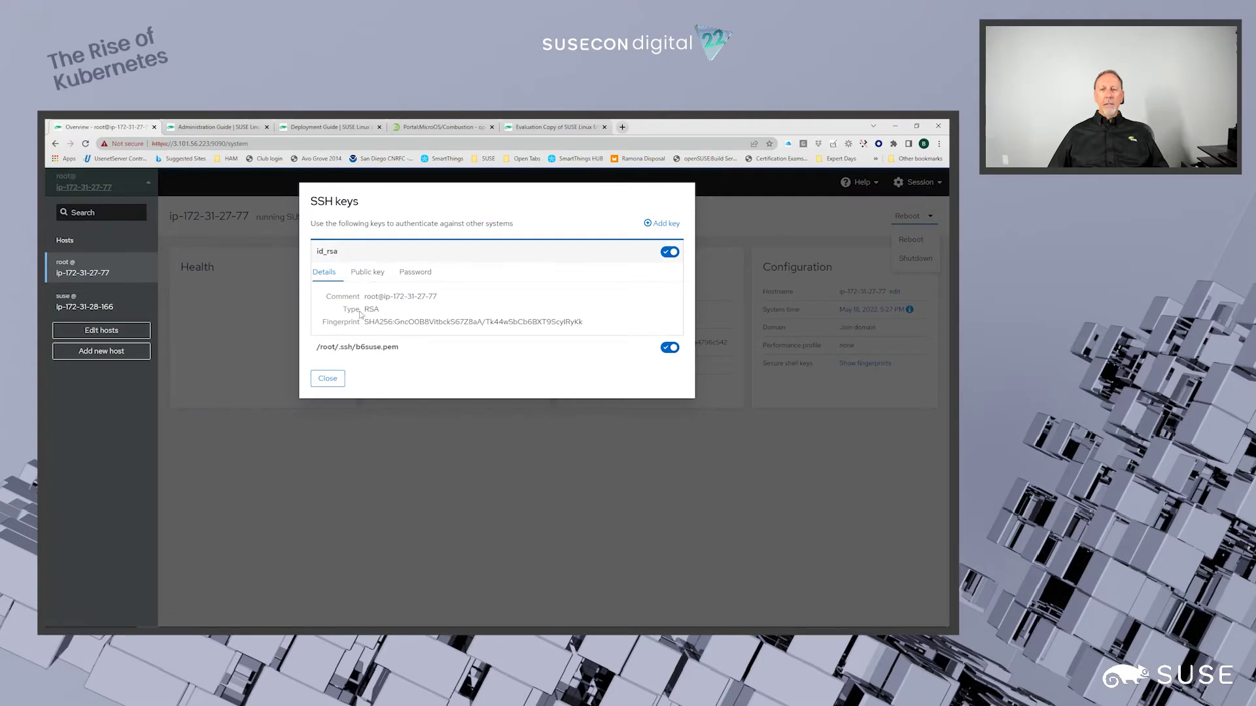
pyautogui.click(322, 381)
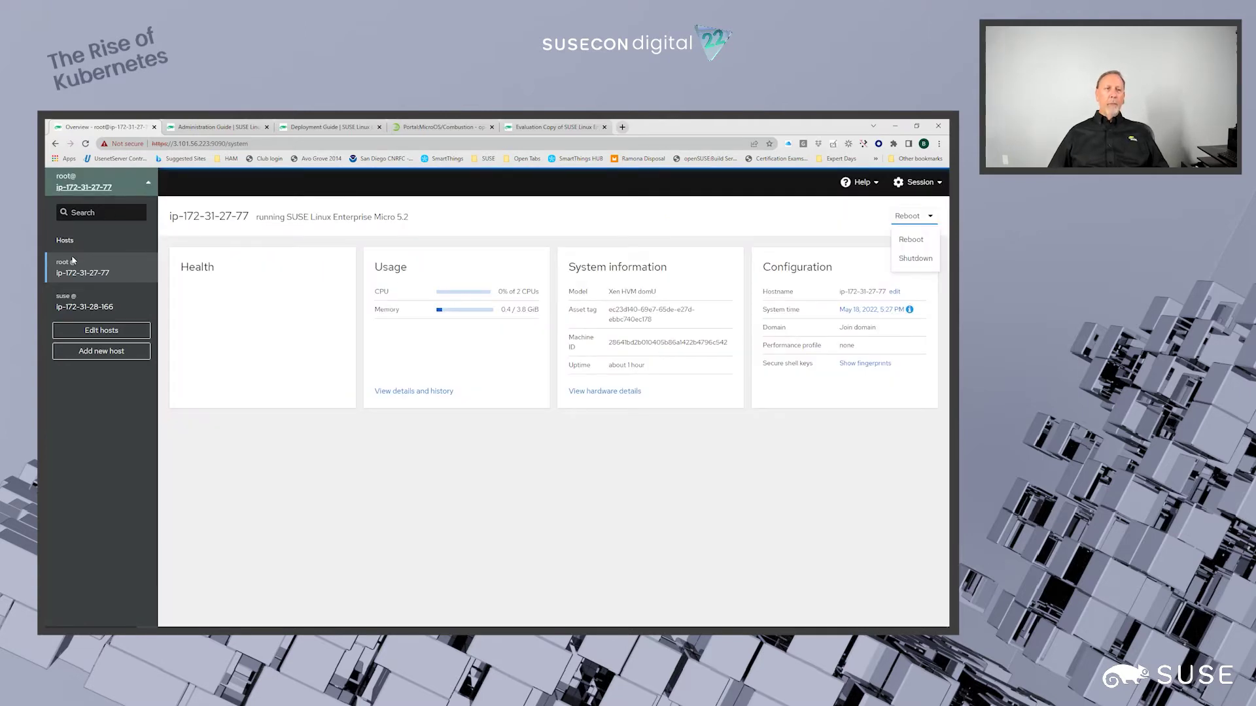
pyautogui.click(100, 352)
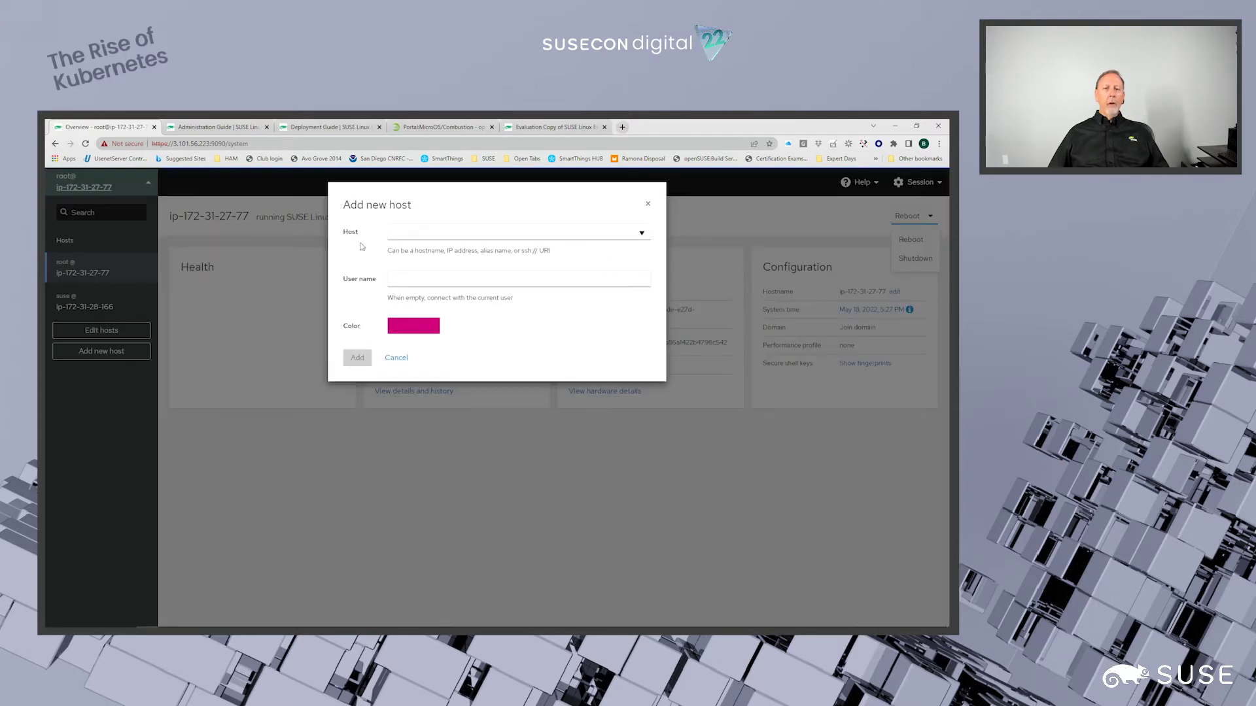
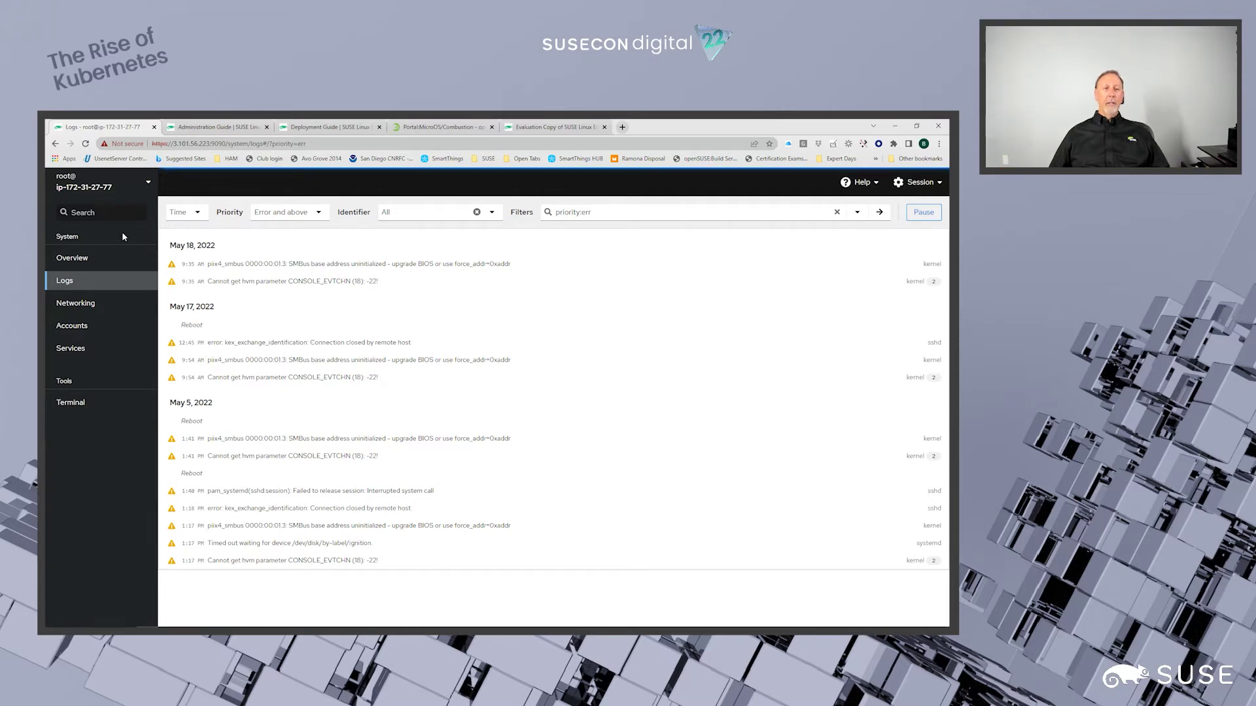
# - Examine the time and priority choices for filtering the logs, along with the detailed search filters
pyautogui.click(198, 213)
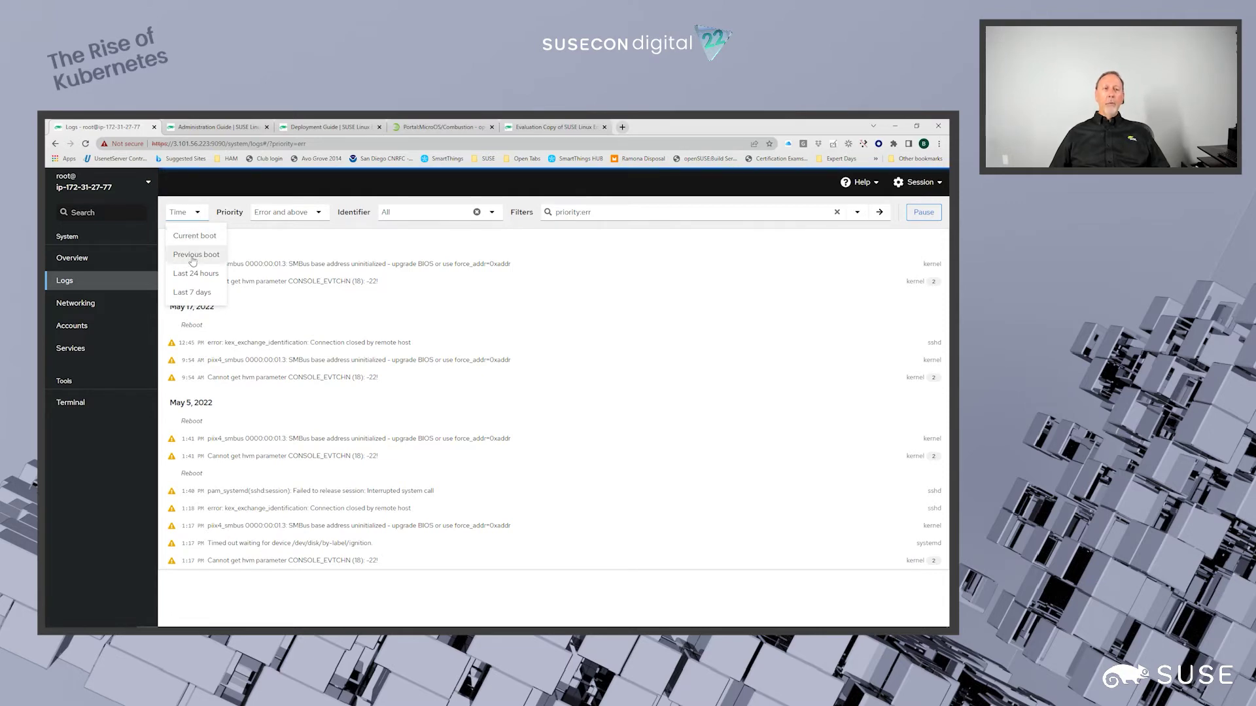
pyautogui.click(317, 213)
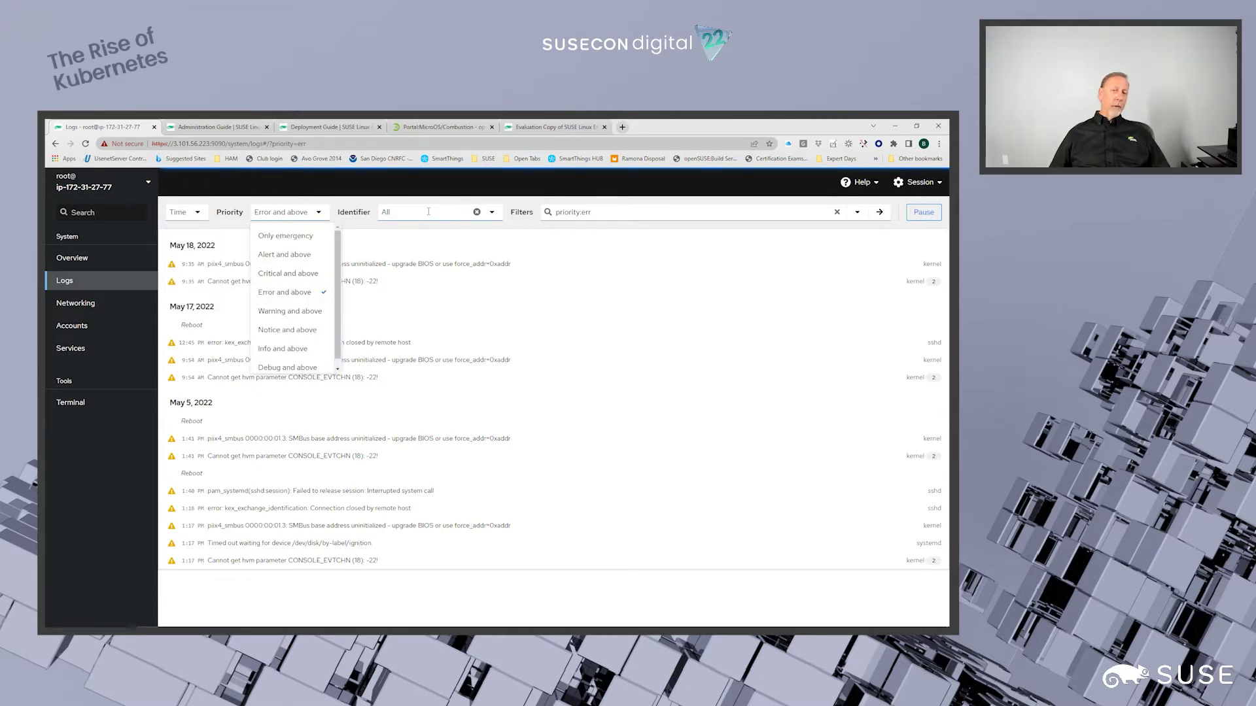
pyautogui.click(856, 213)
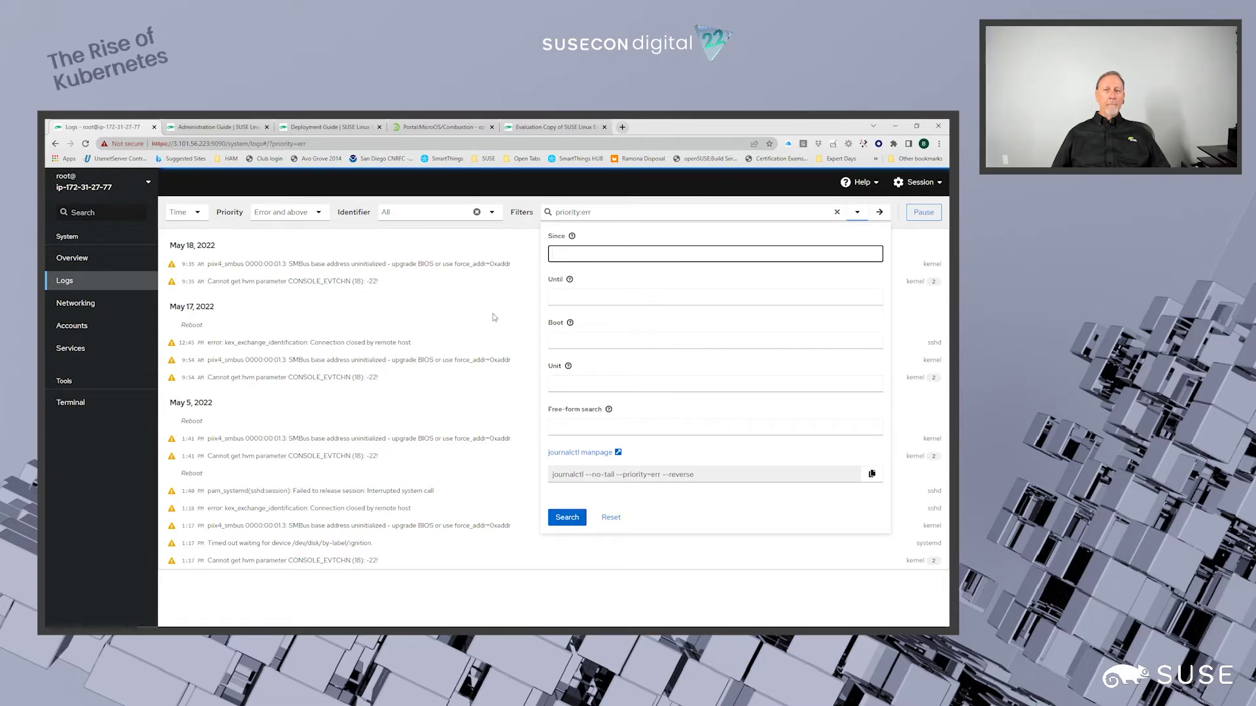
# - Inspect the interface types that can be added under networking and the boot protocol choices in eth0's IPv4 settings
pyautogui.click(82, 304)
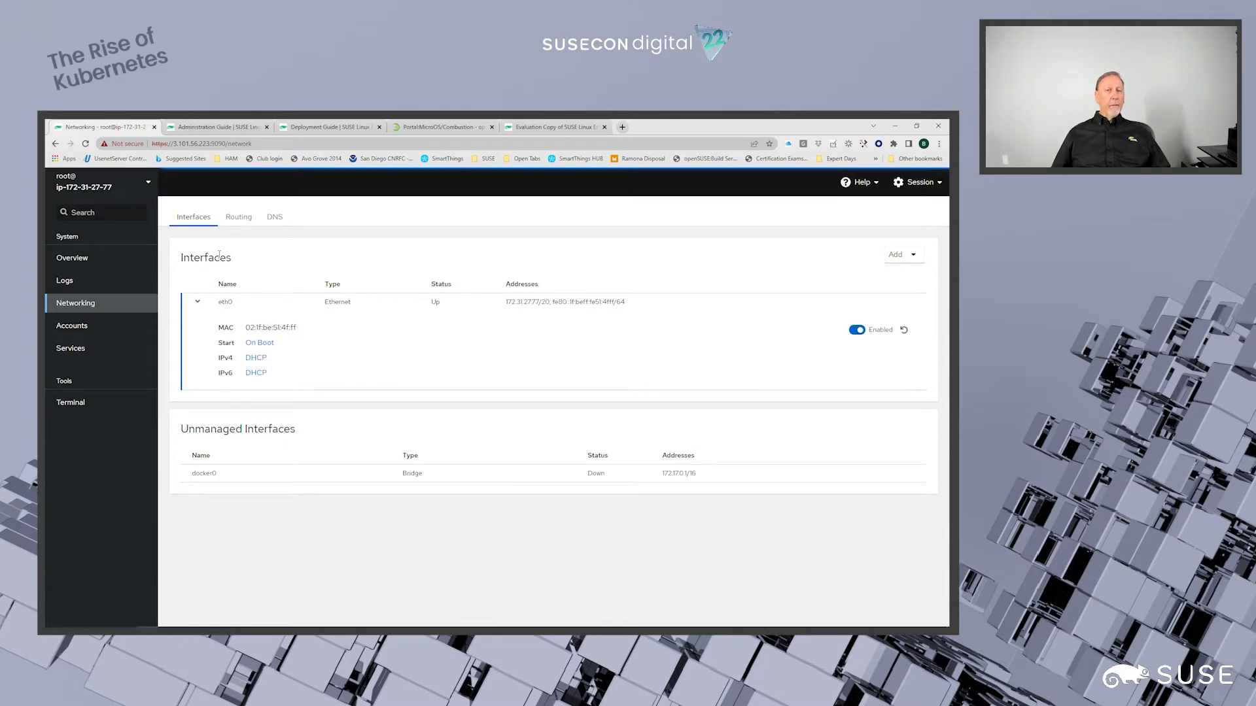
pyautogui.click(911, 255)
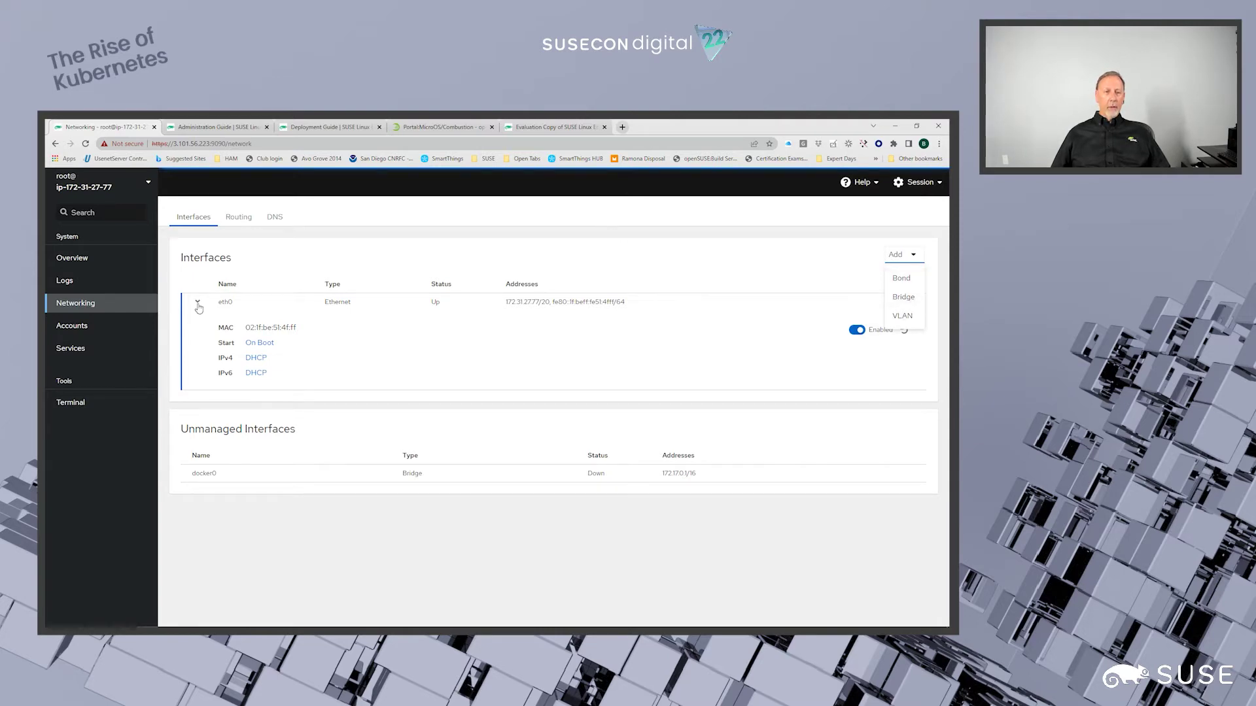
pyautogui.click(257, 358)
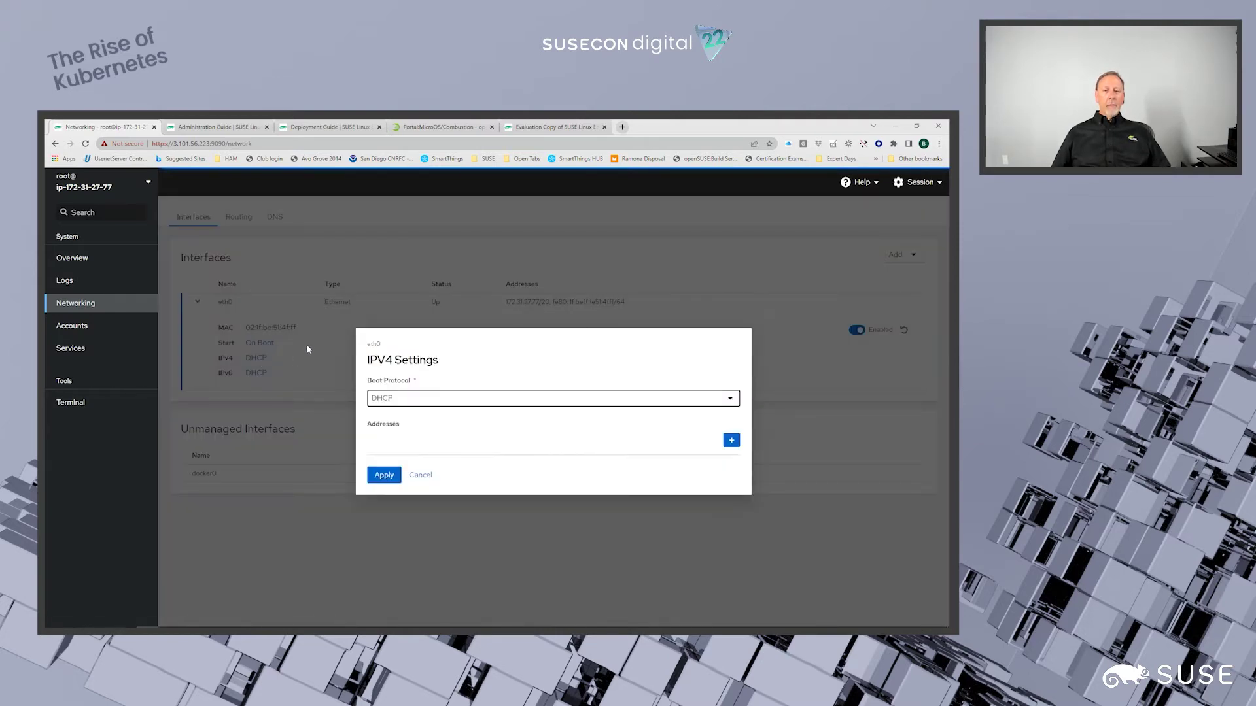
pyautogui.click(731, 402)
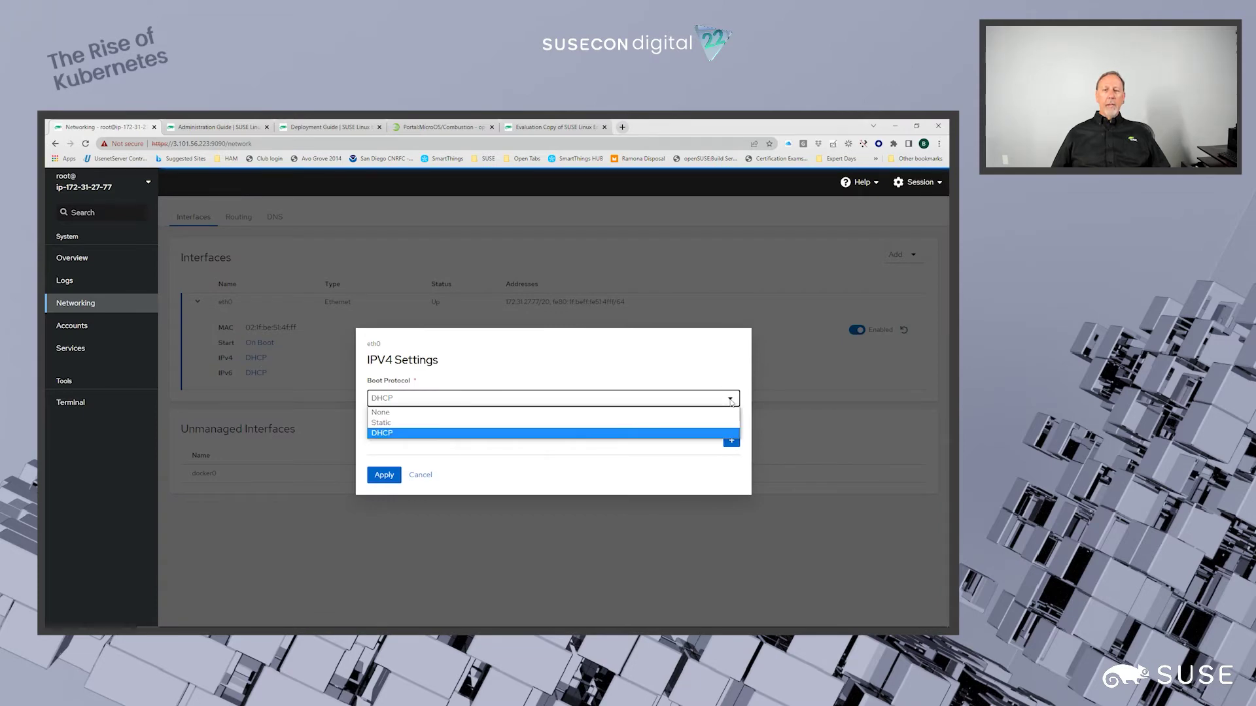
pyautogui.click(421, 475)
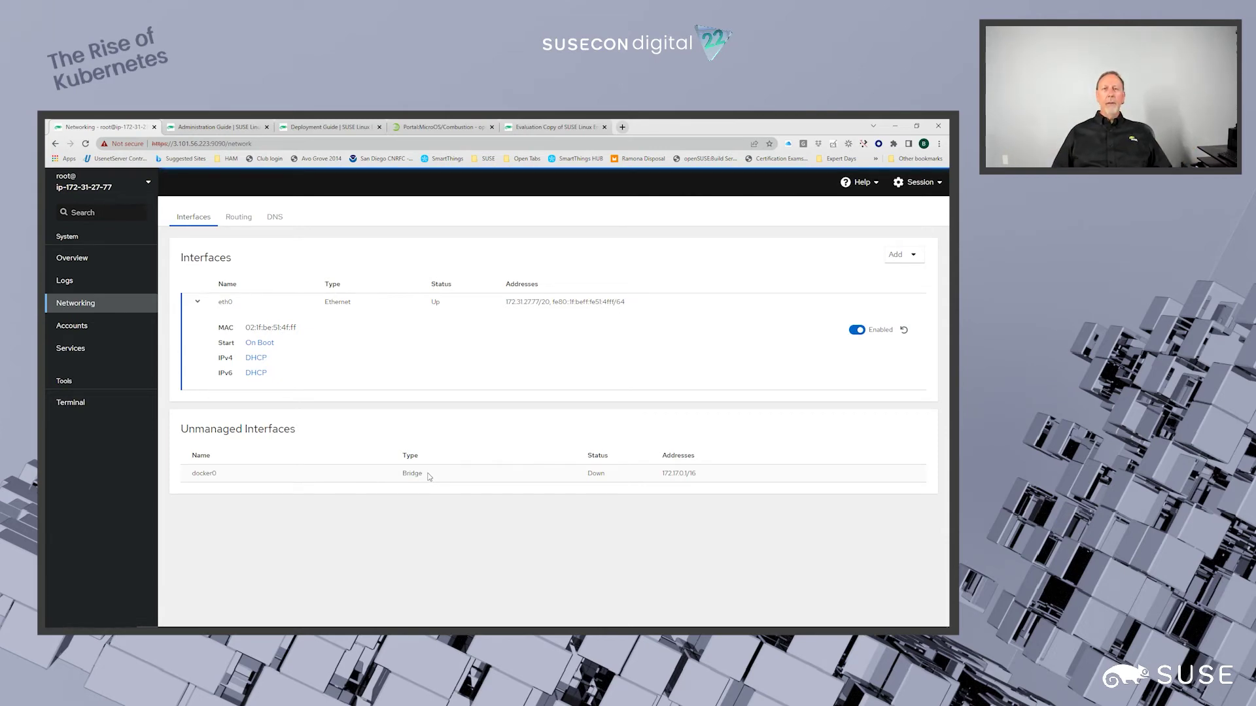
# - View the routing and DNS settings of the network configuration, and return to the interfaces
pyautogui.click(240, 222)
pyautogui.click(276, 219)
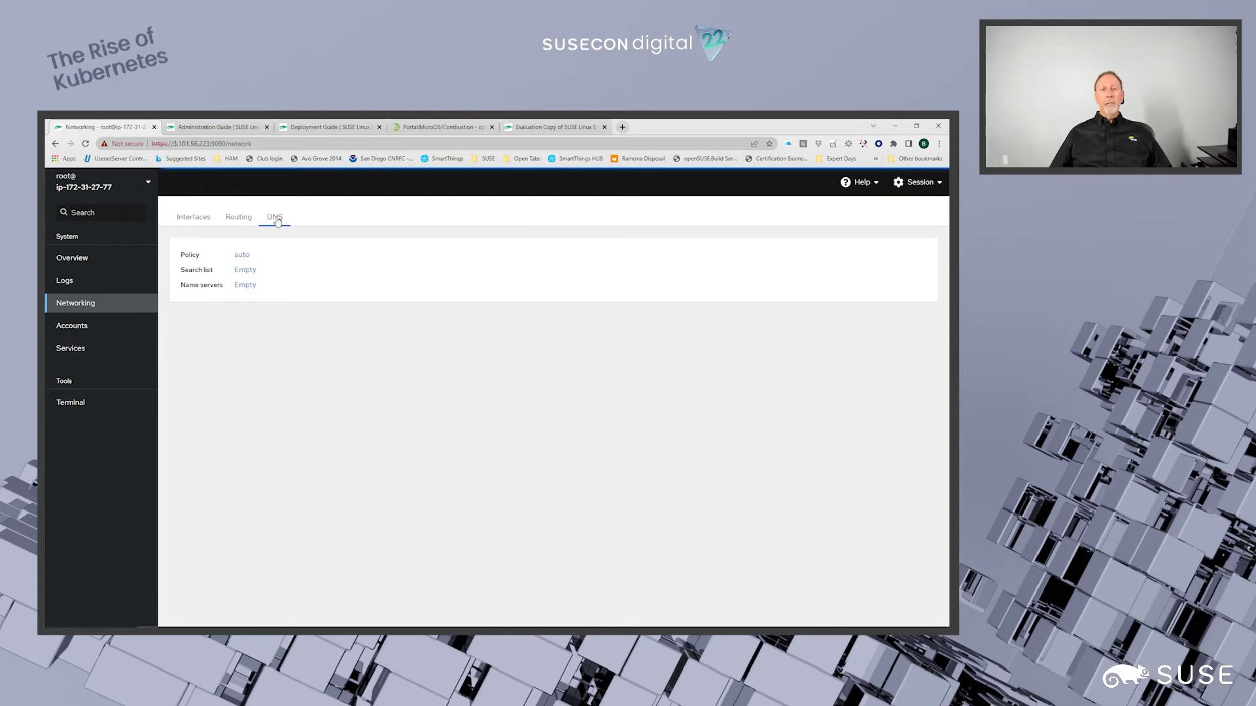
pyautogui.click(193, 220)
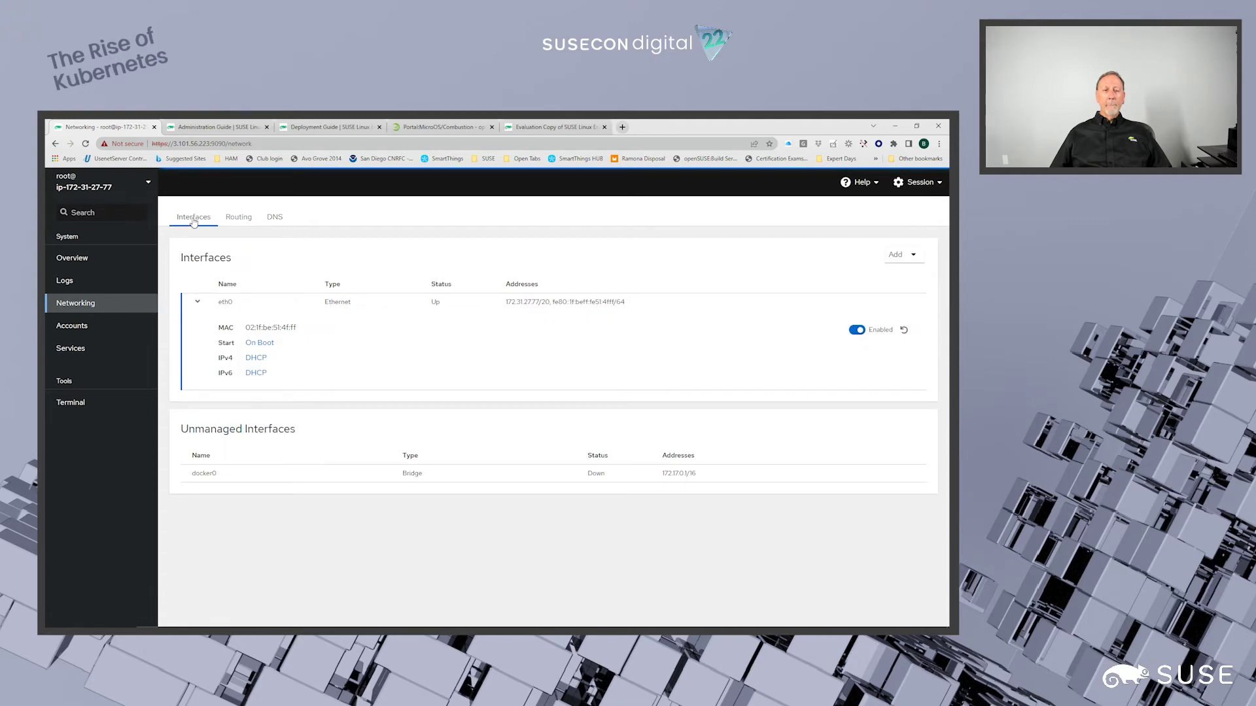
# - View the user accounts, and look through the list of targets among the host's services
pyautogui.click(86, 330)
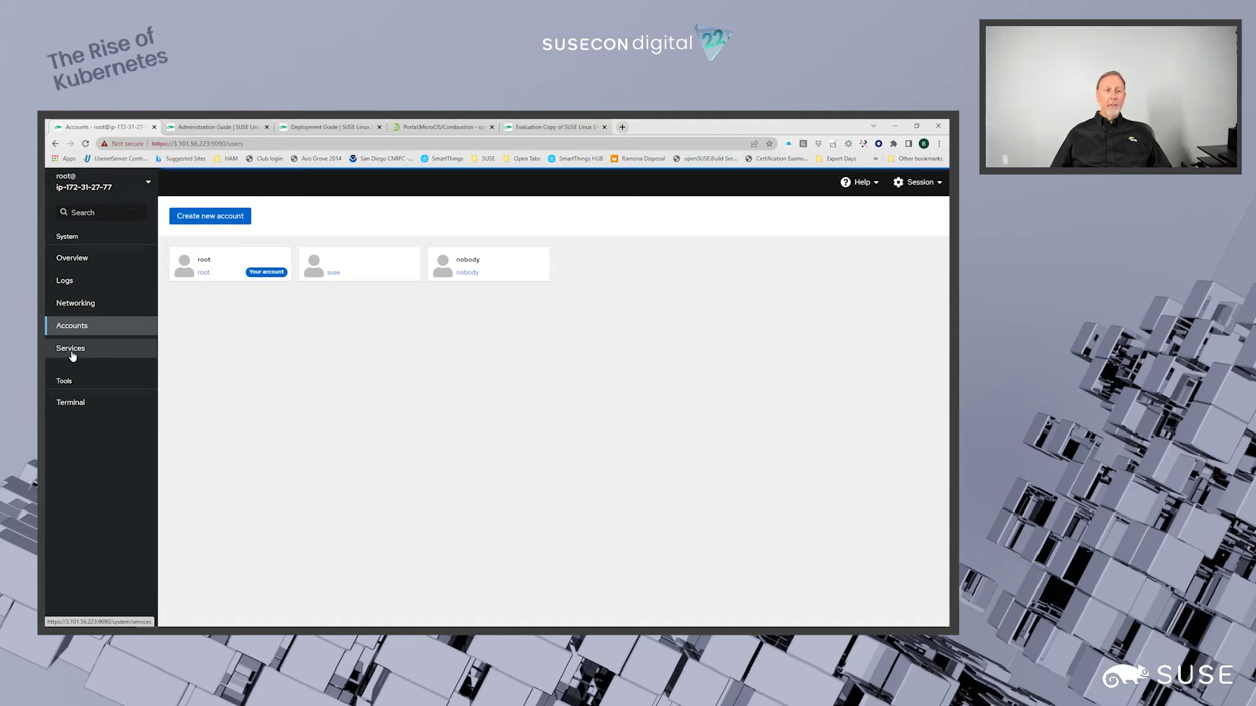
pyautogui.click(72, 354)
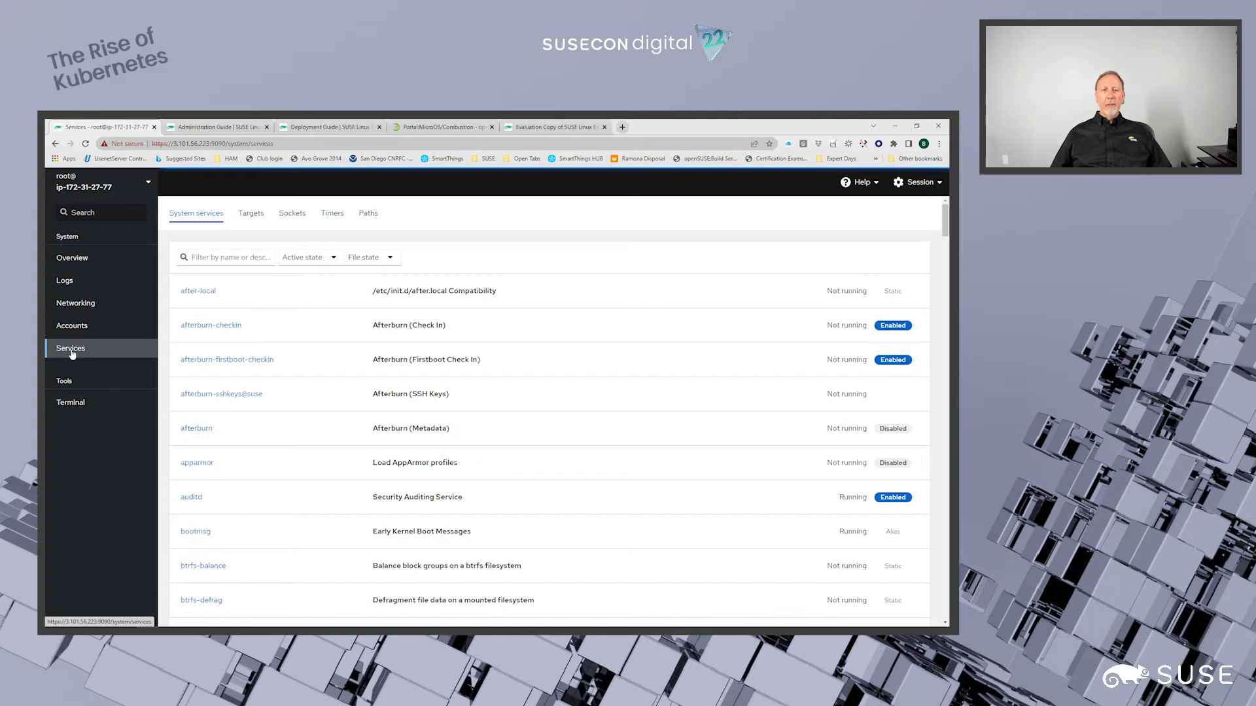
pyautogui.click(251, 214)
pyautogui.moveTo(892, 292)
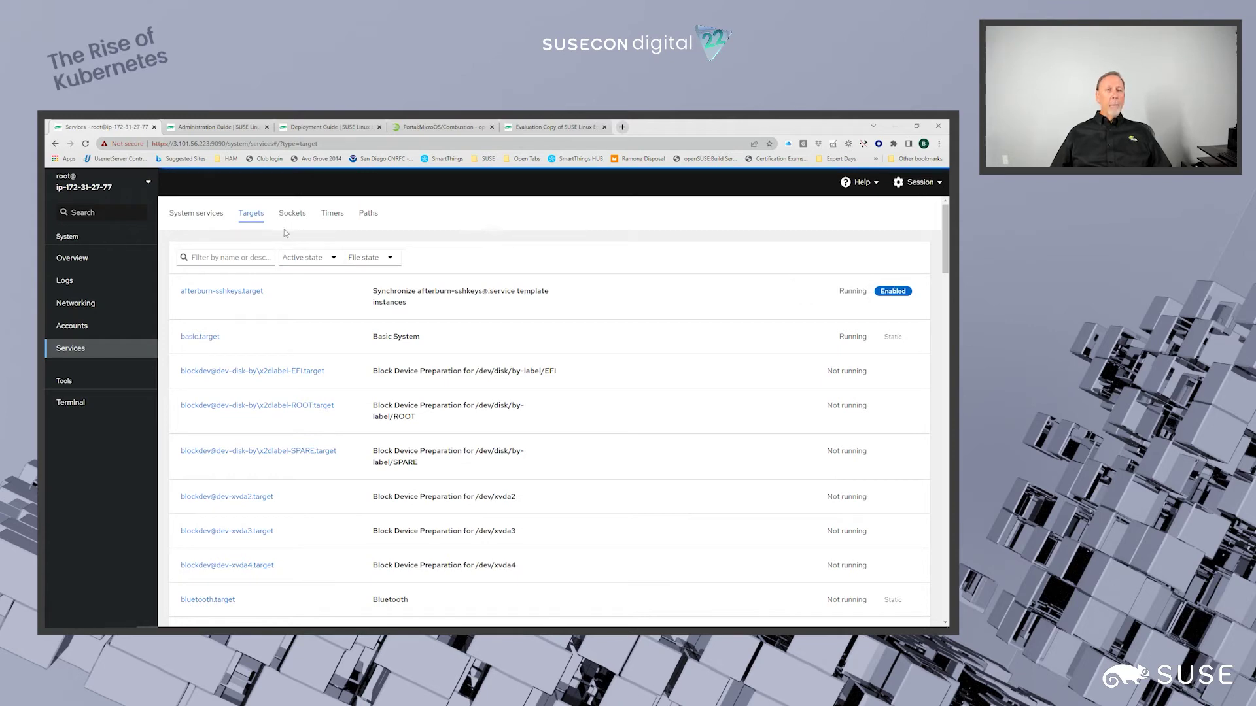
pyautogui.scroll(-20, 430, 330)
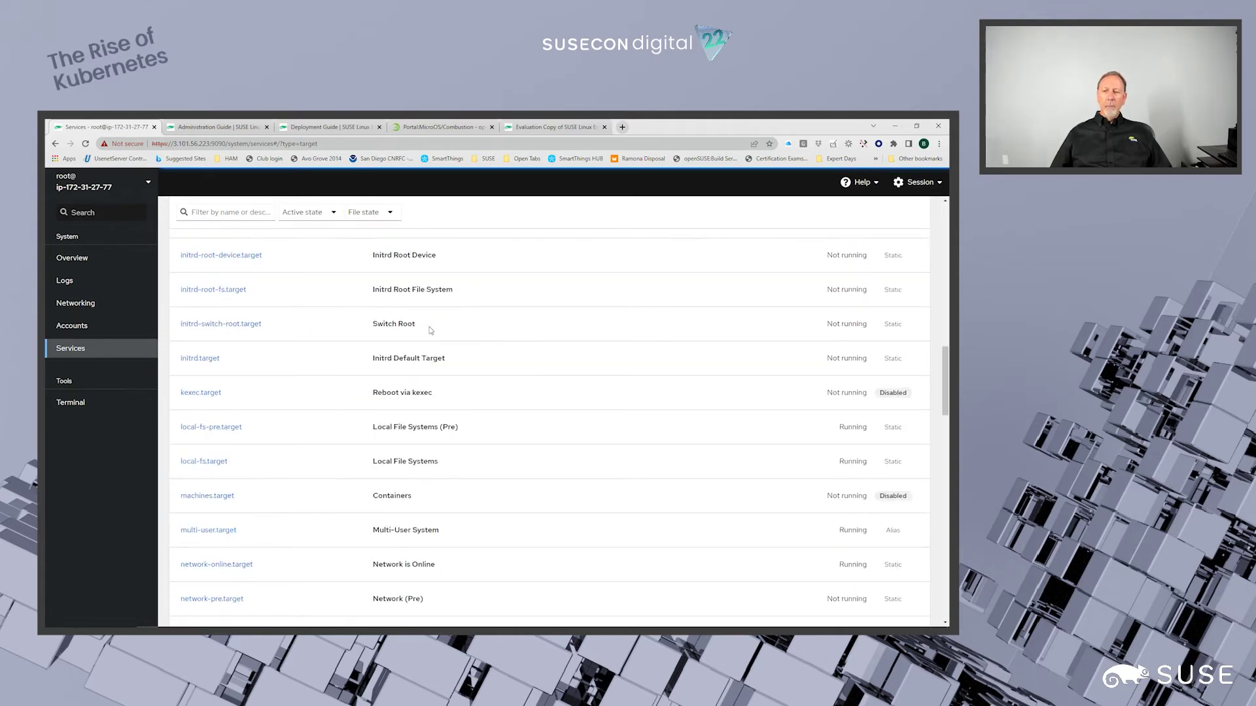
pyautogui.scroll(-10, 430, 329)
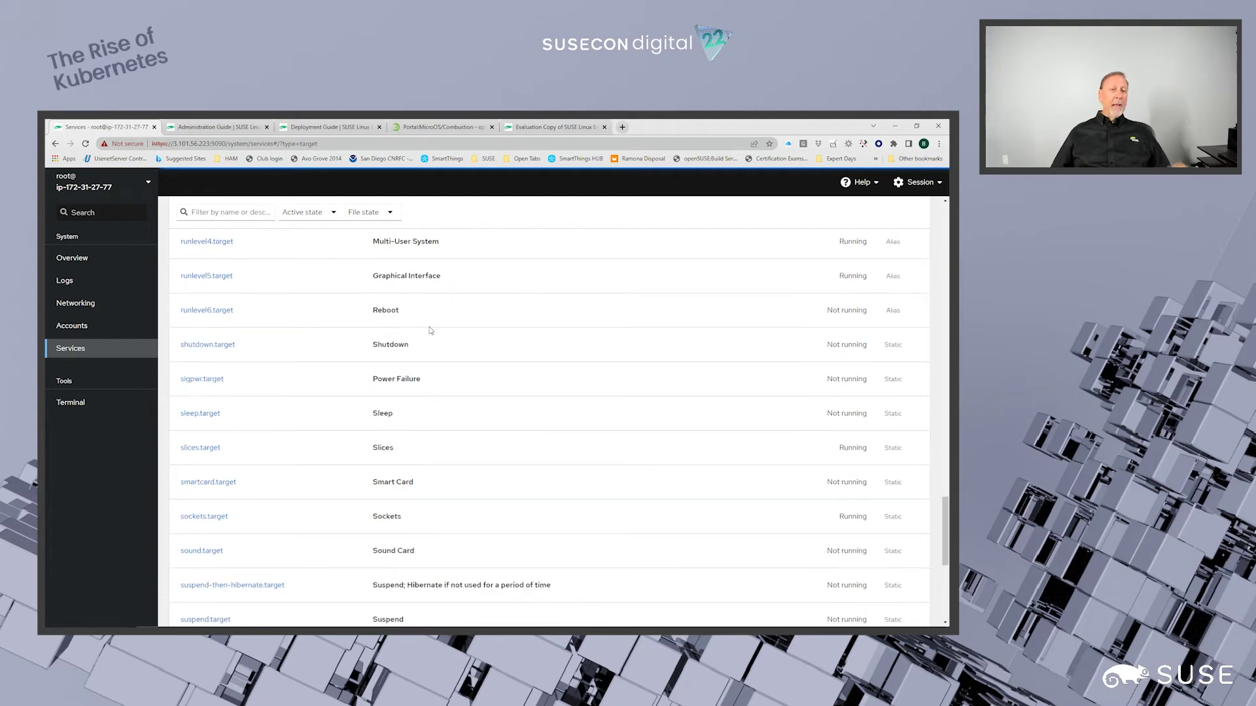
pyautogui.scroll(10, 430, 329)
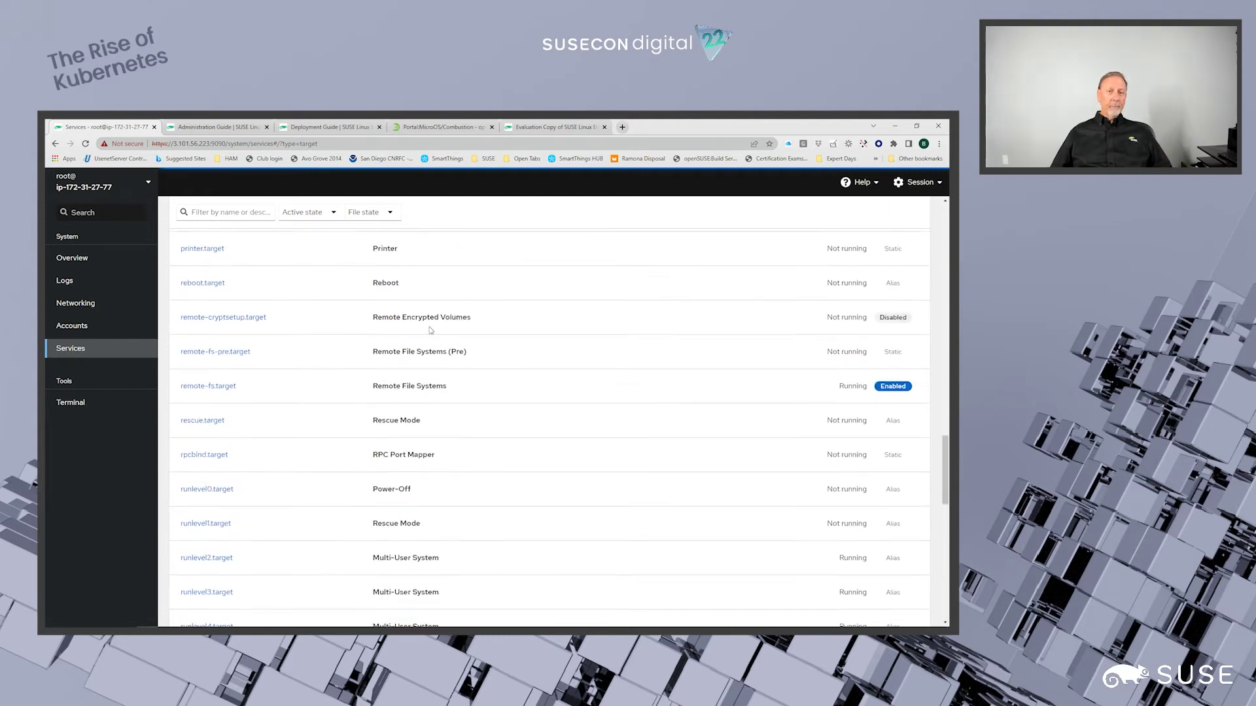
pyautogui.scroll(8, 430, 329)
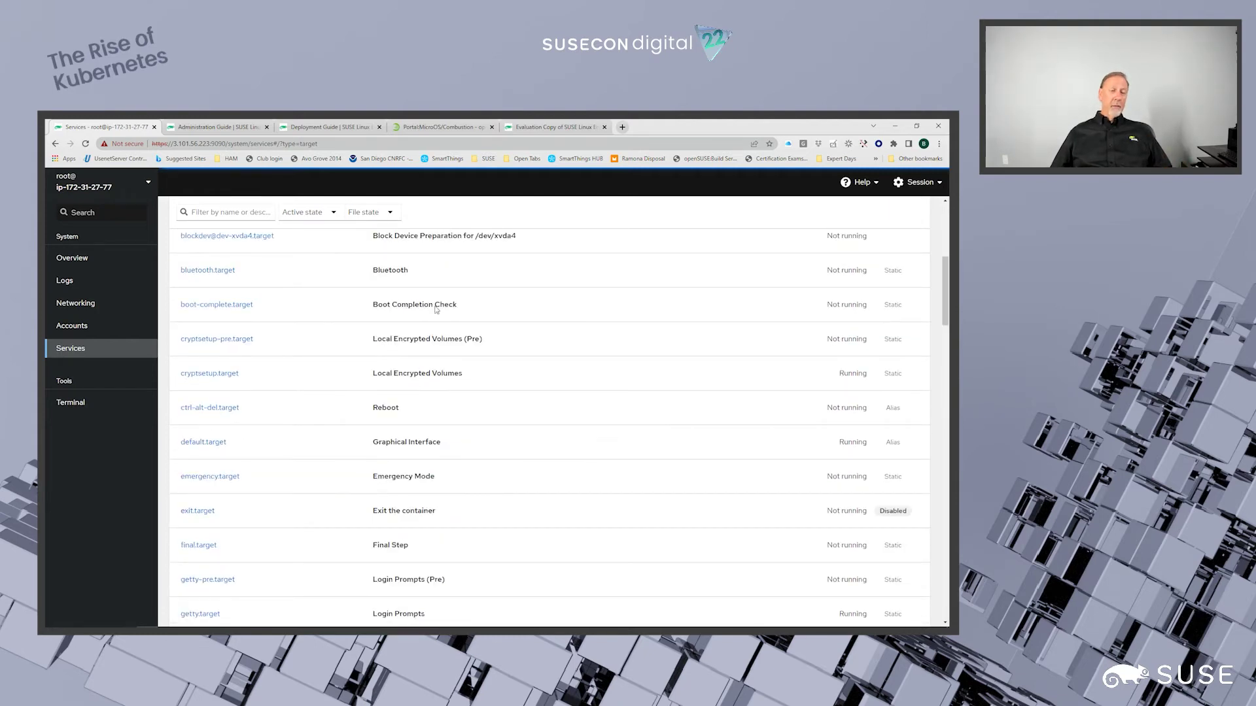
# - Open the host's root terminal in the web console
pyautogui.click(66, 406)
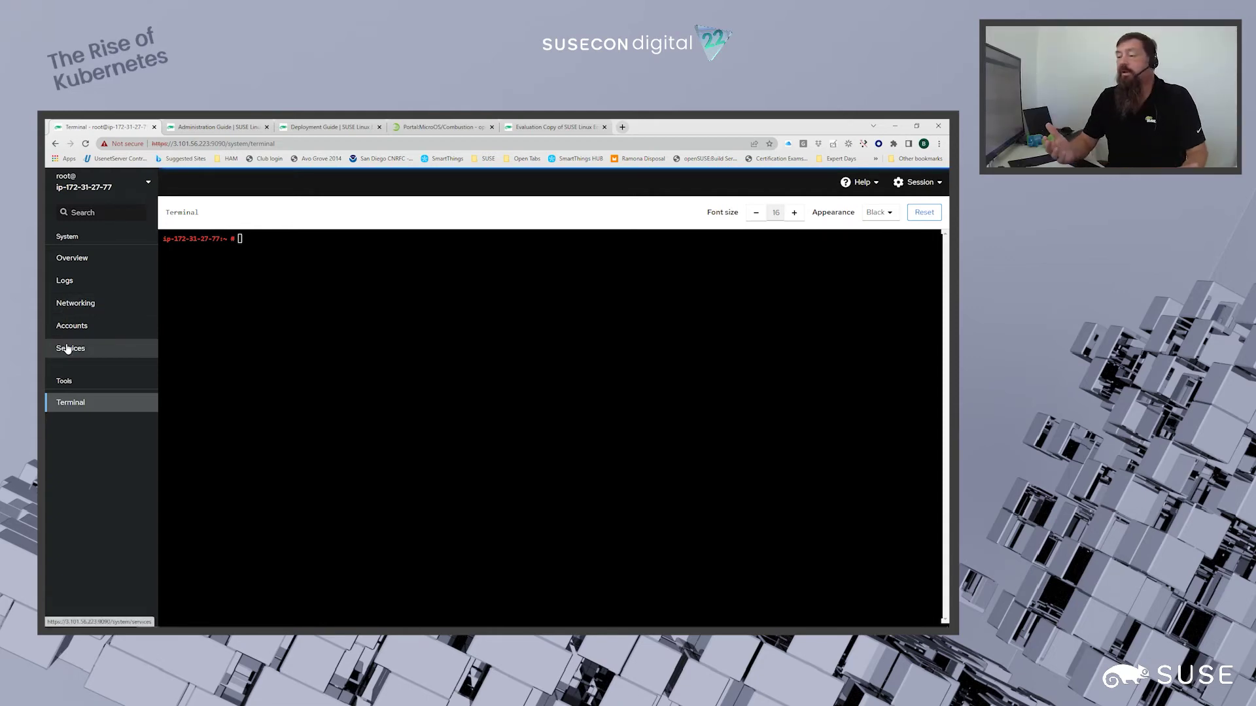
pyautogui.click(67, 259)
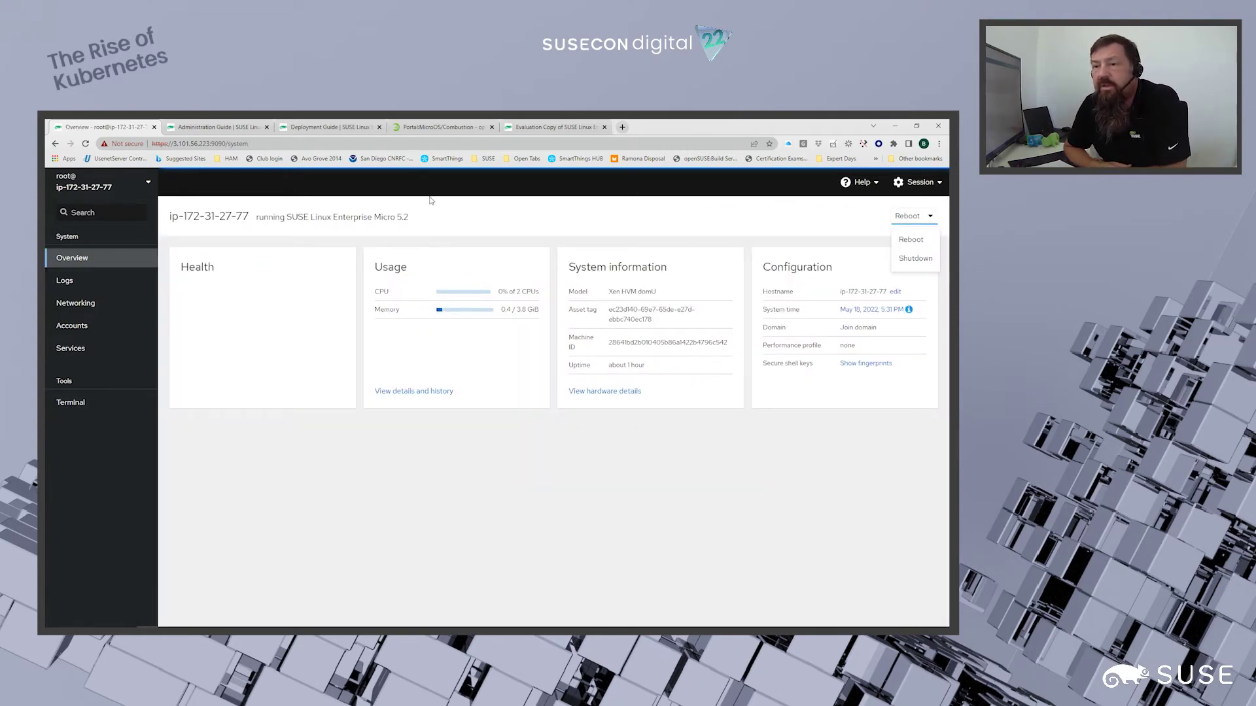
pyautogui.click(146, 185)
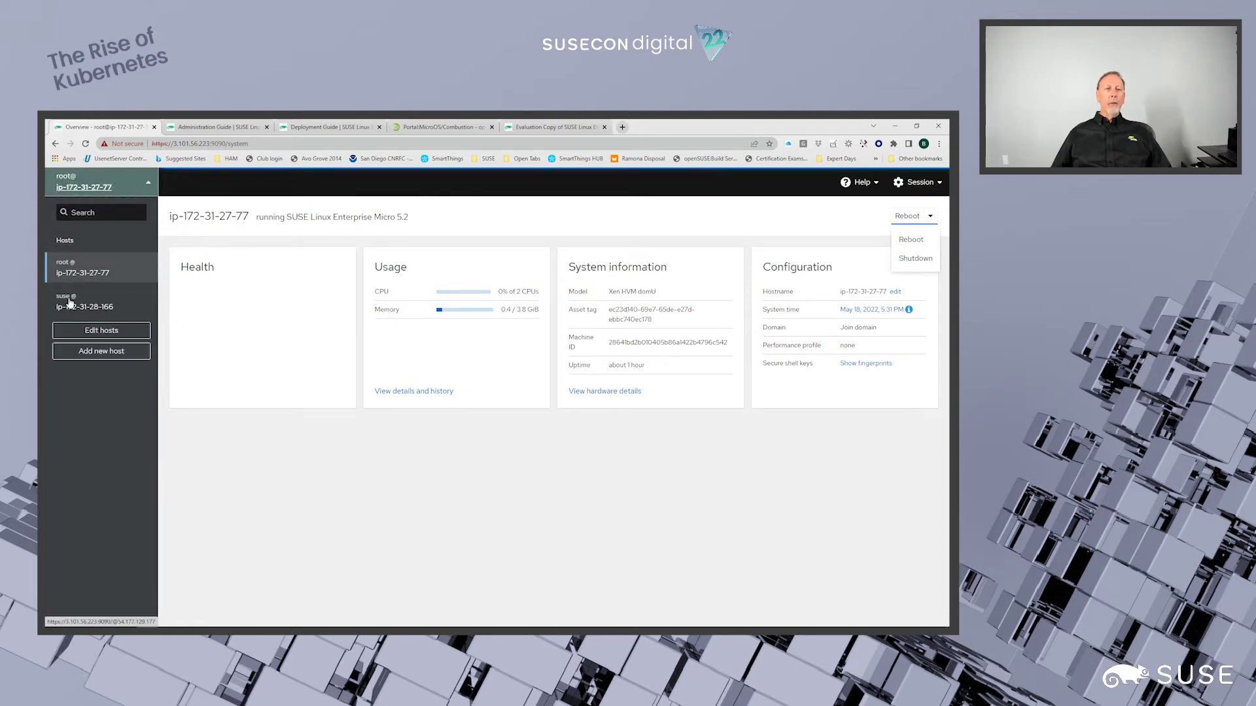
pyautogui.click(91, 308)
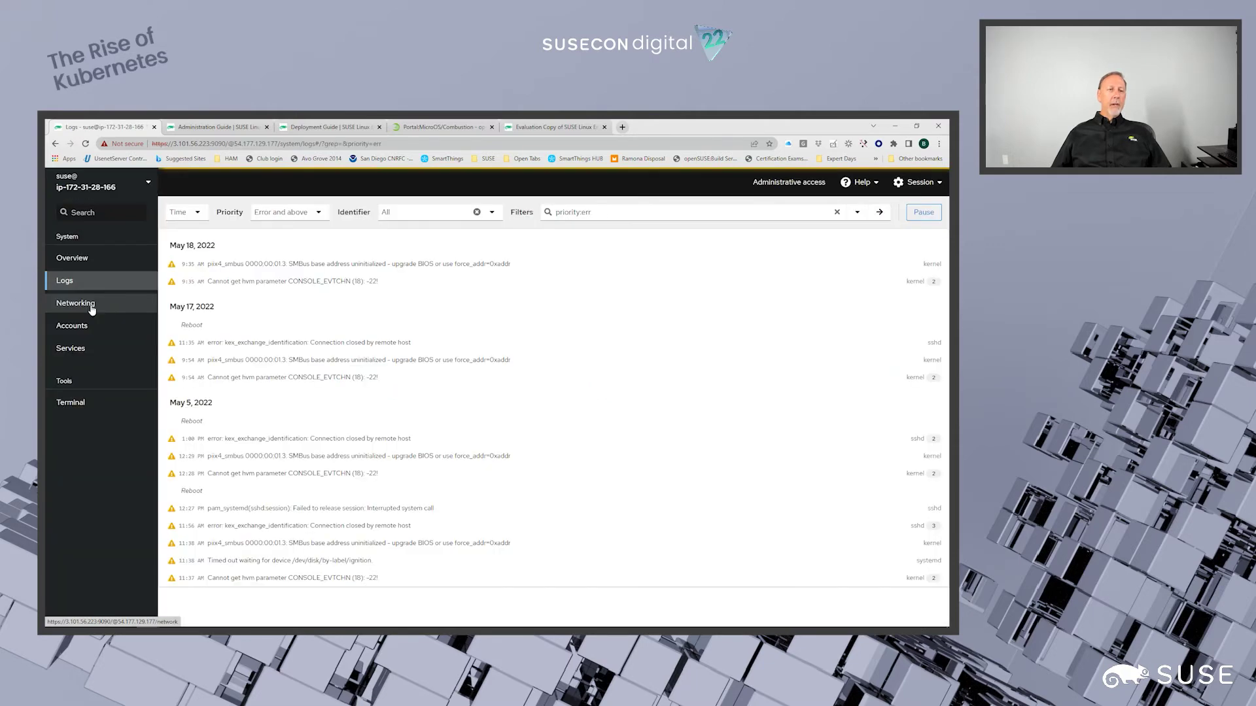
pyautogui.click(60, 260)
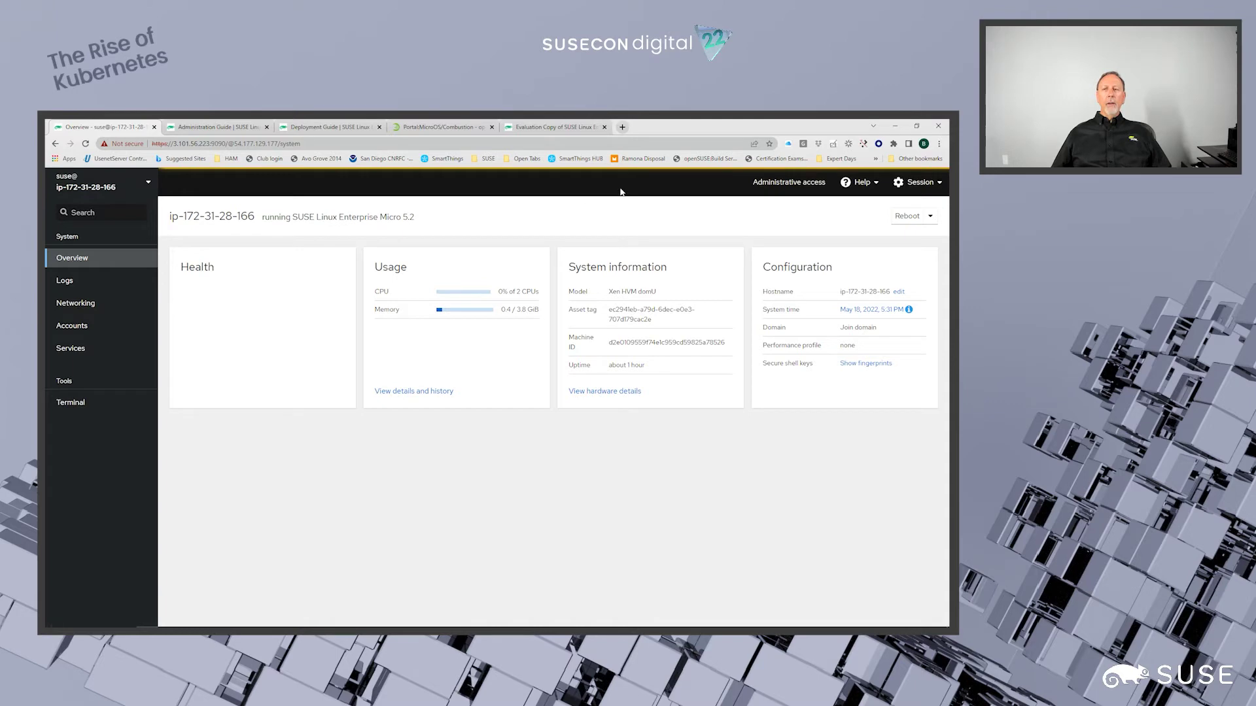
pyautogui.click(774, 184)
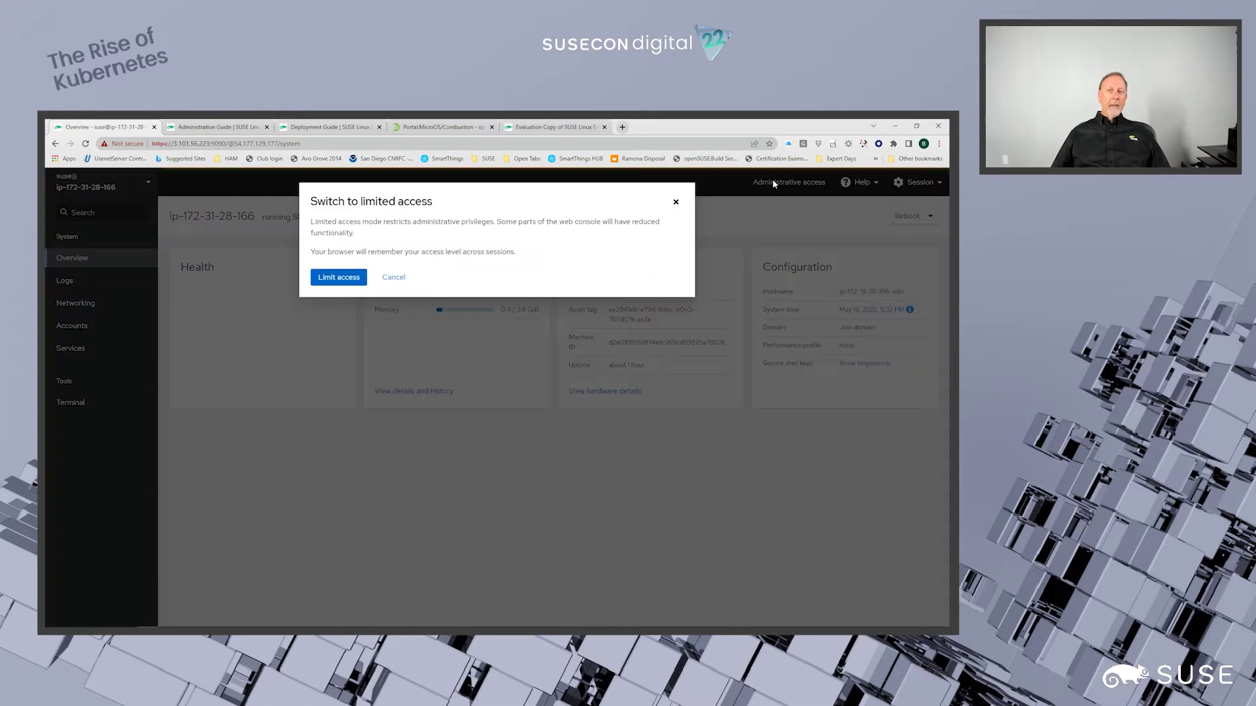
pyautogui.click(338, 278)
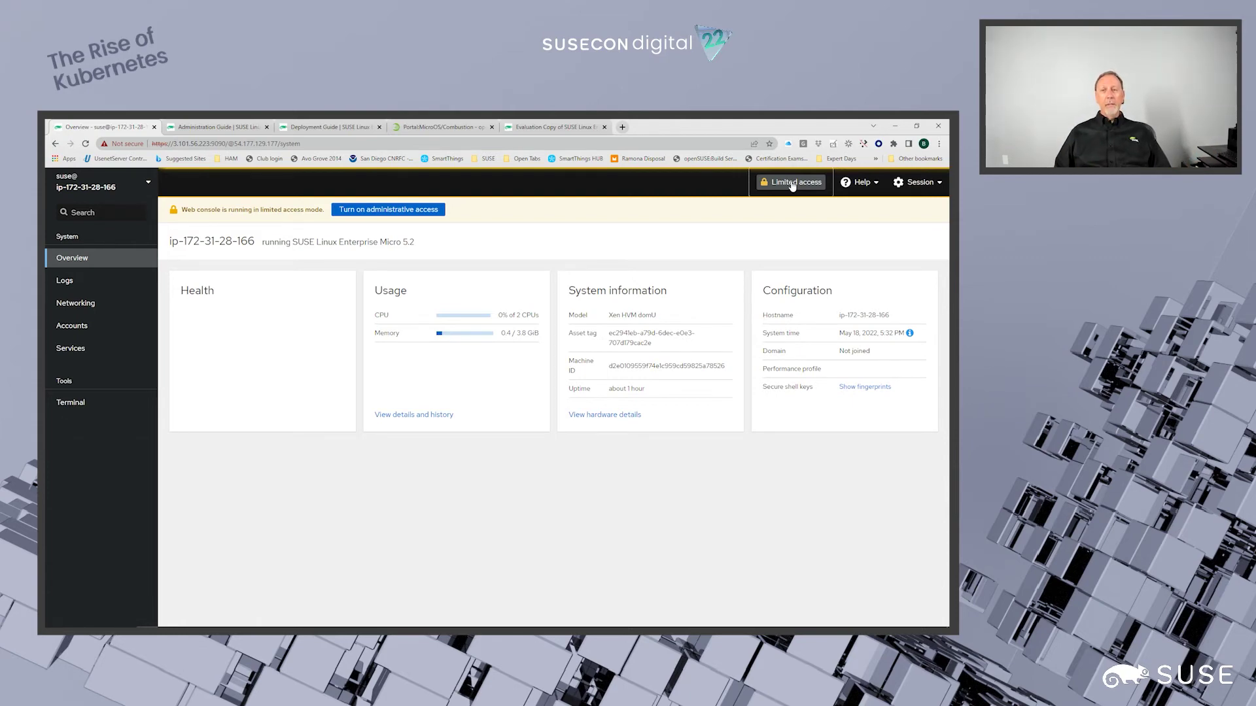
pyautogui.click(367, 209)
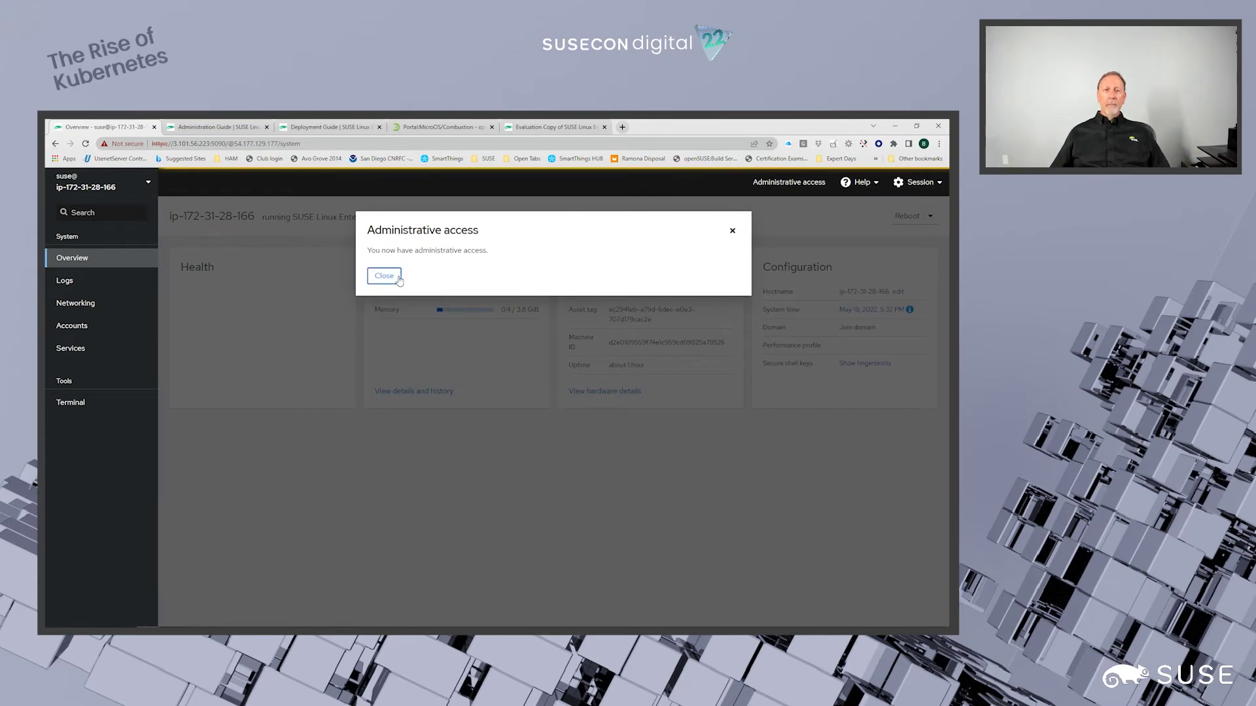
pyautogui.click(384, 276)
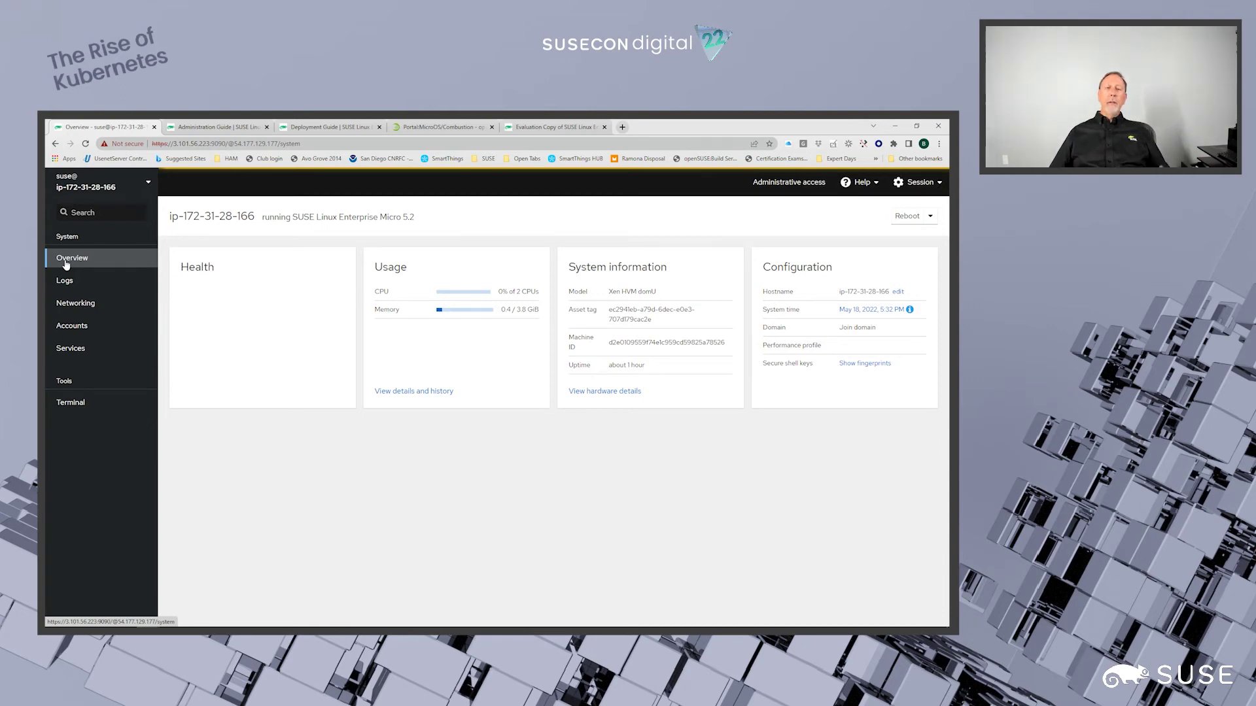
pyautogui.click(66, 280)
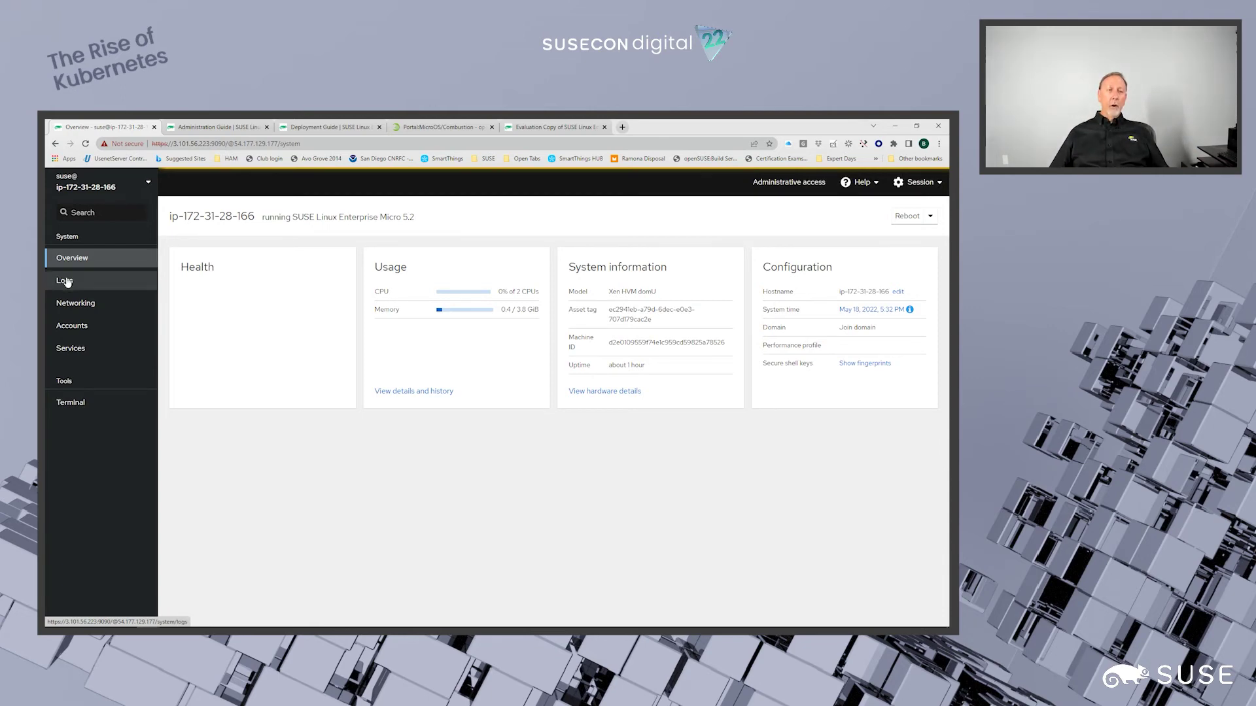
pyautogui.click(70, 306)
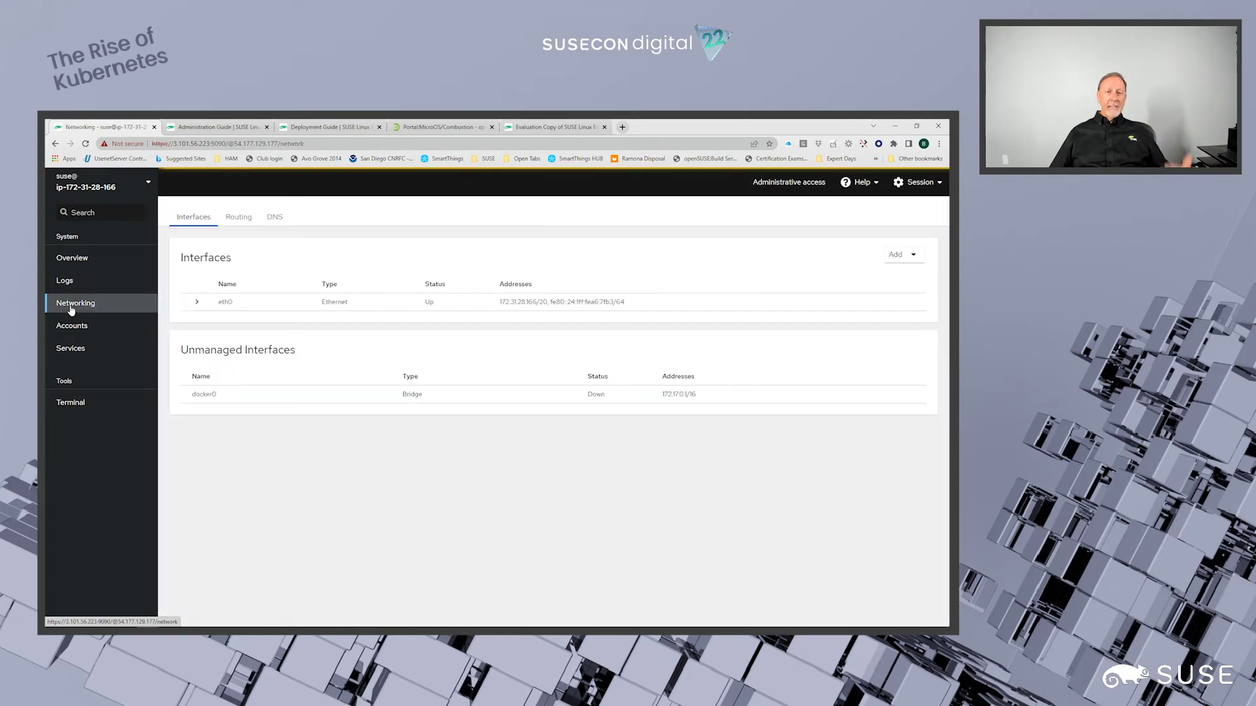
pyautogui.click(76, 405)
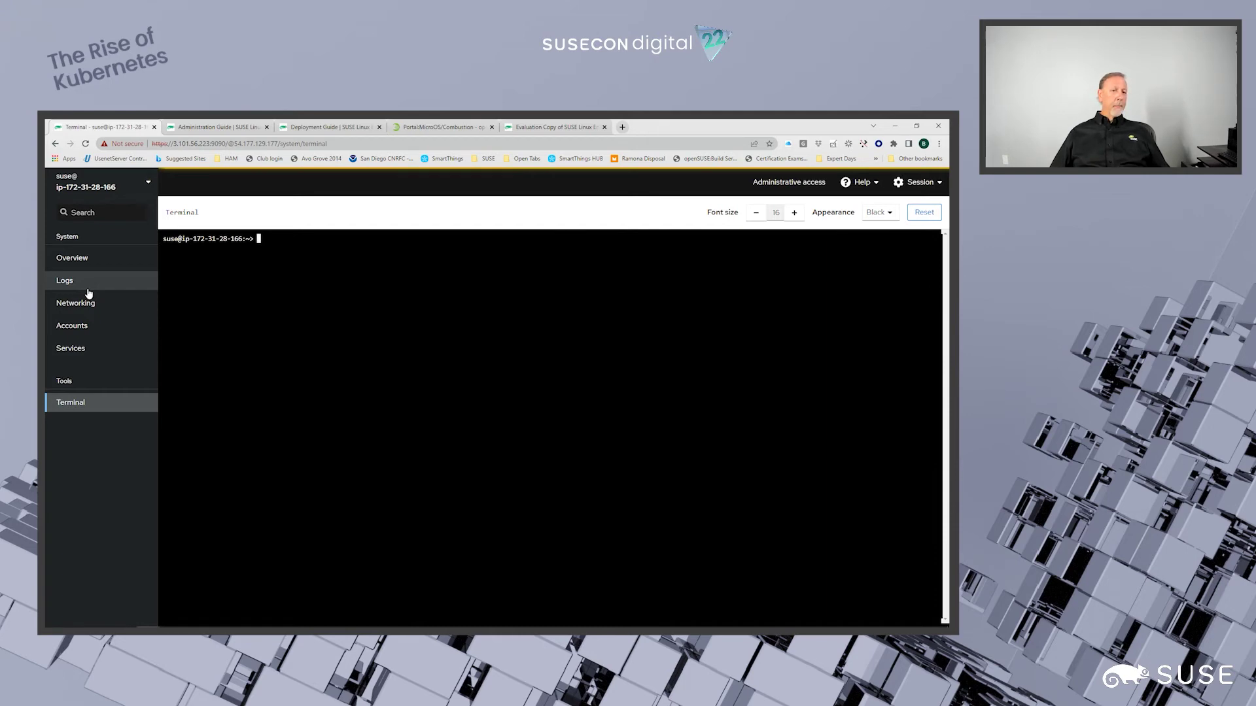
pyautogui.click(74, 259)
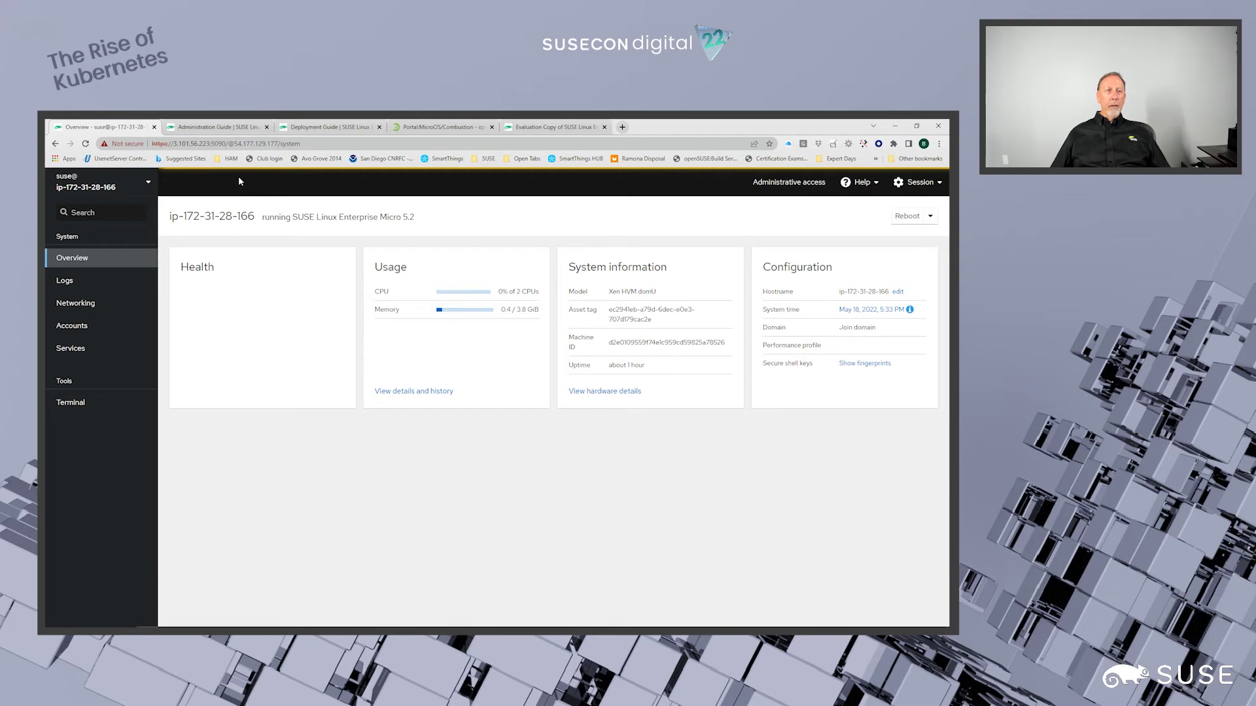
# - Look through the snapshots section of the SUSE Linux Enterprise Micro 5.2 Administration Guide
pyautogui.click(214, 128)
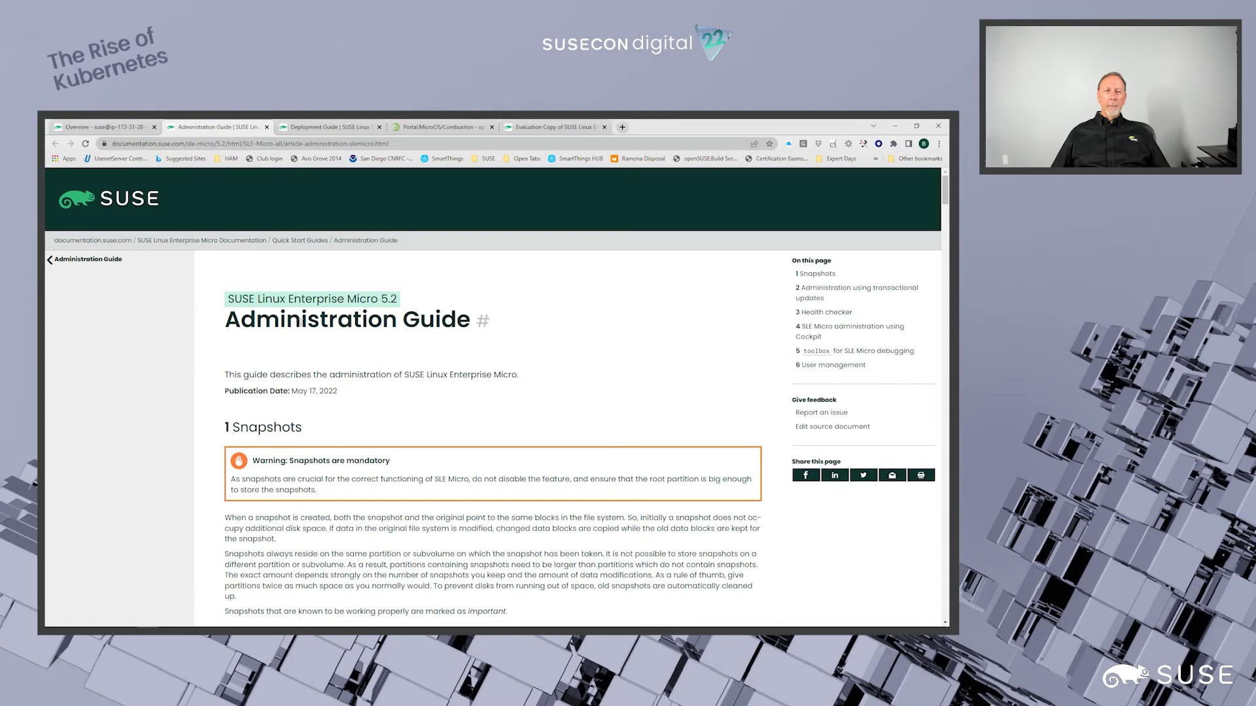
pyautogui.scroll(-5, 298, 322)
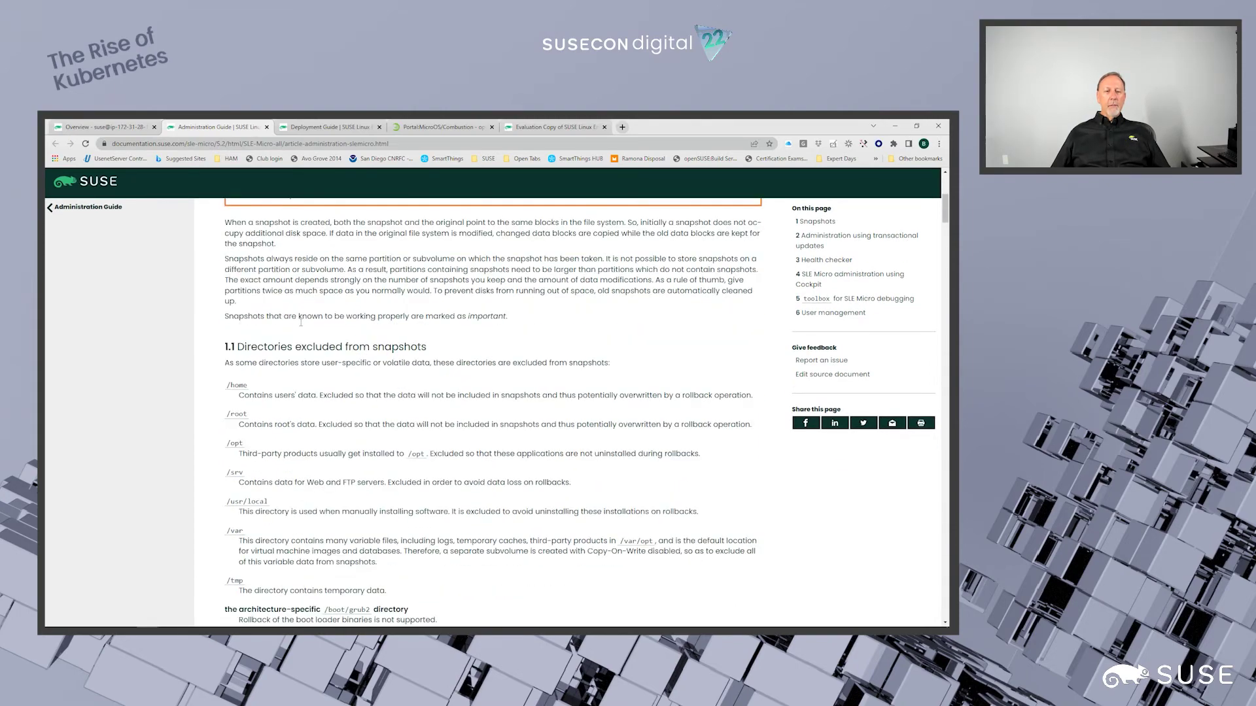
pyautogui.scroll(-2, 301, 322)
pyautogui.scroll(7, 300, 322)
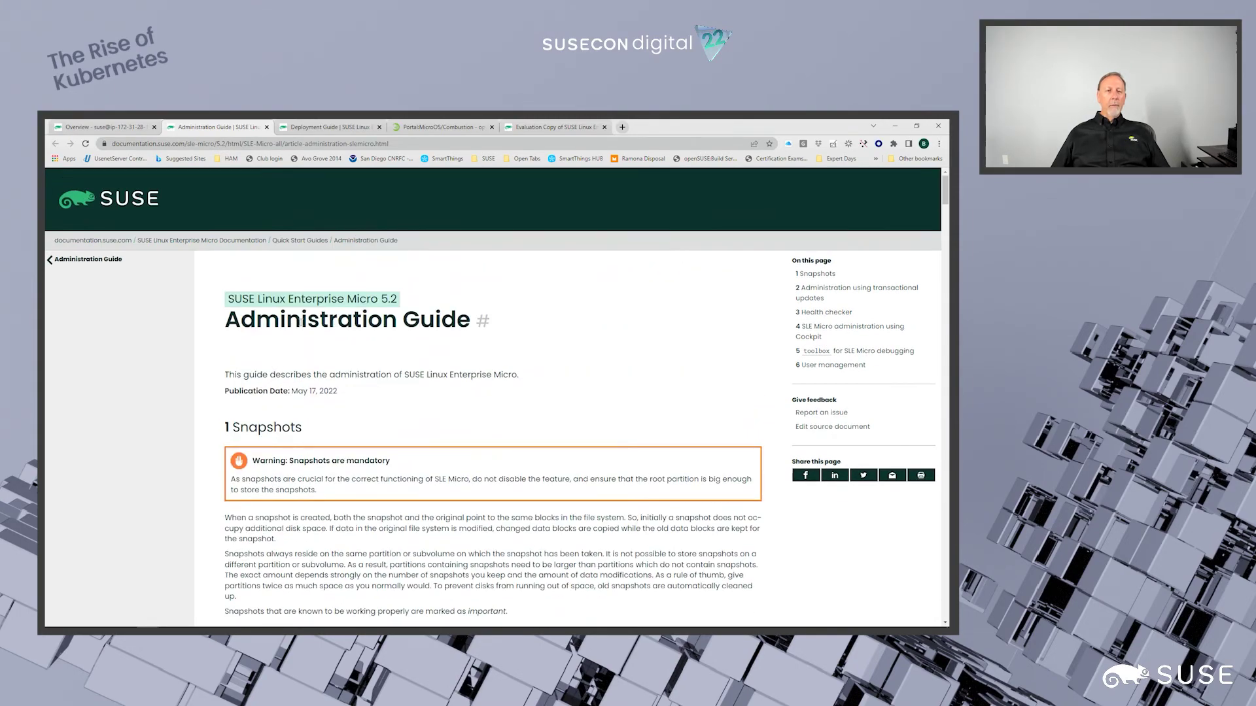
pyautogui.hotkey('ctrl', 'Tab')
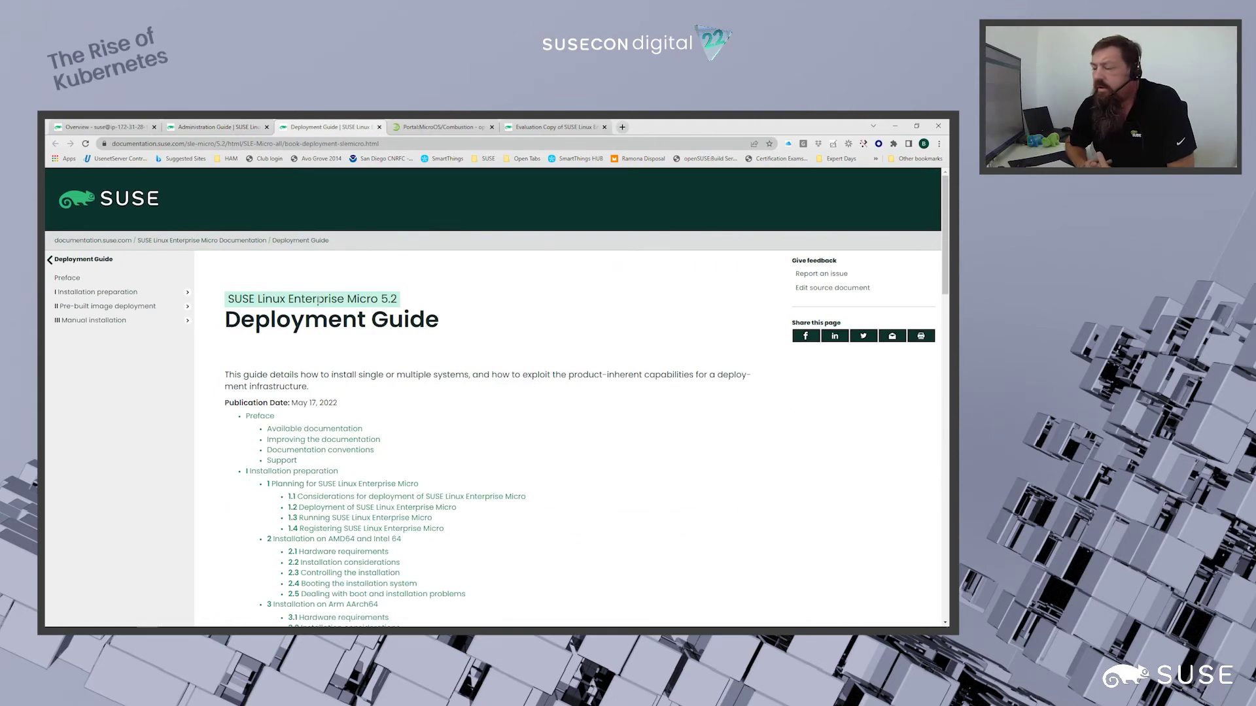
pyautogui.click(215, 128)
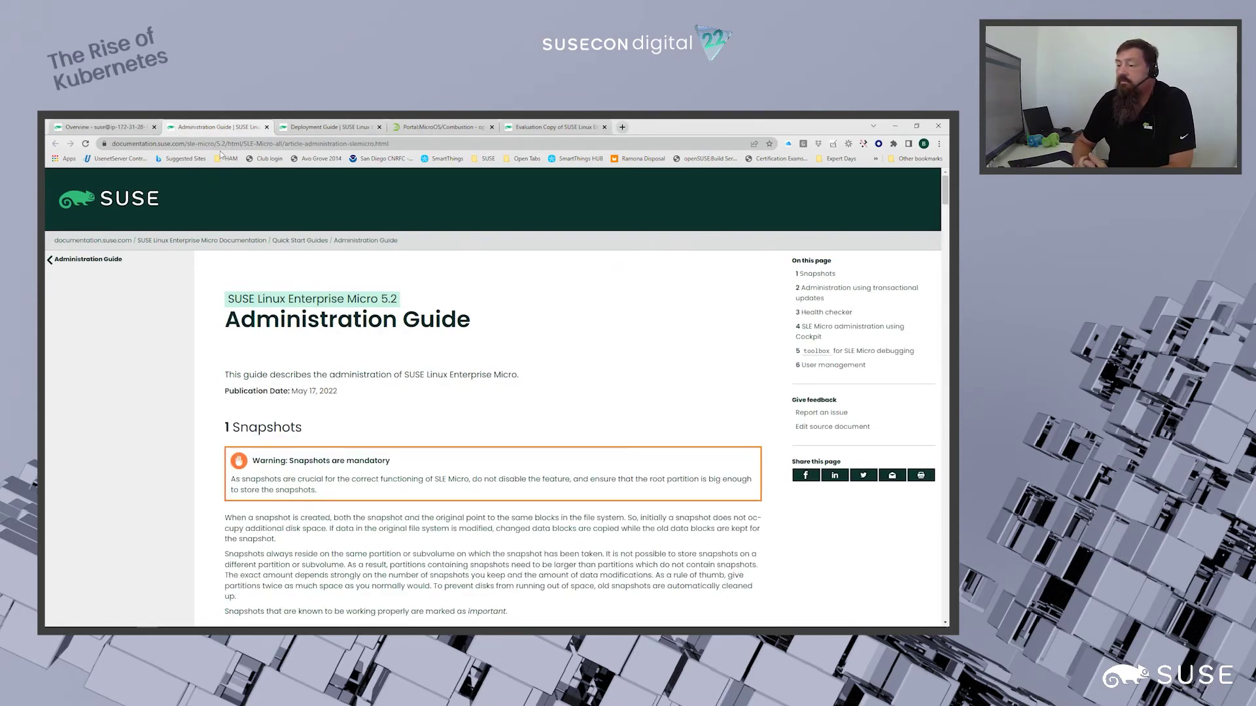
# - Browse the Deployment Guide's table of contents and highlight the Pre-built image deployment entries through Registration
pyautogui.click(319, 128)
pyautogui.scroll(-2, 317, 349)
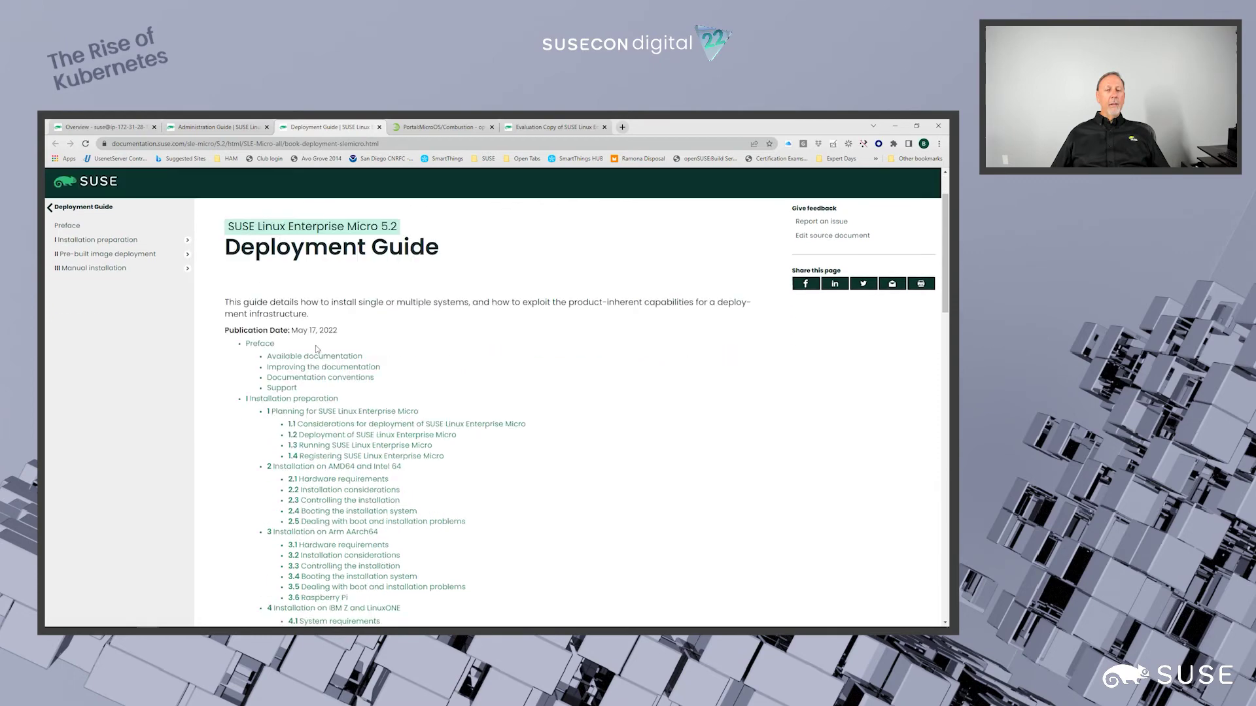
pyautogui.scroll(-2, 317, 350)
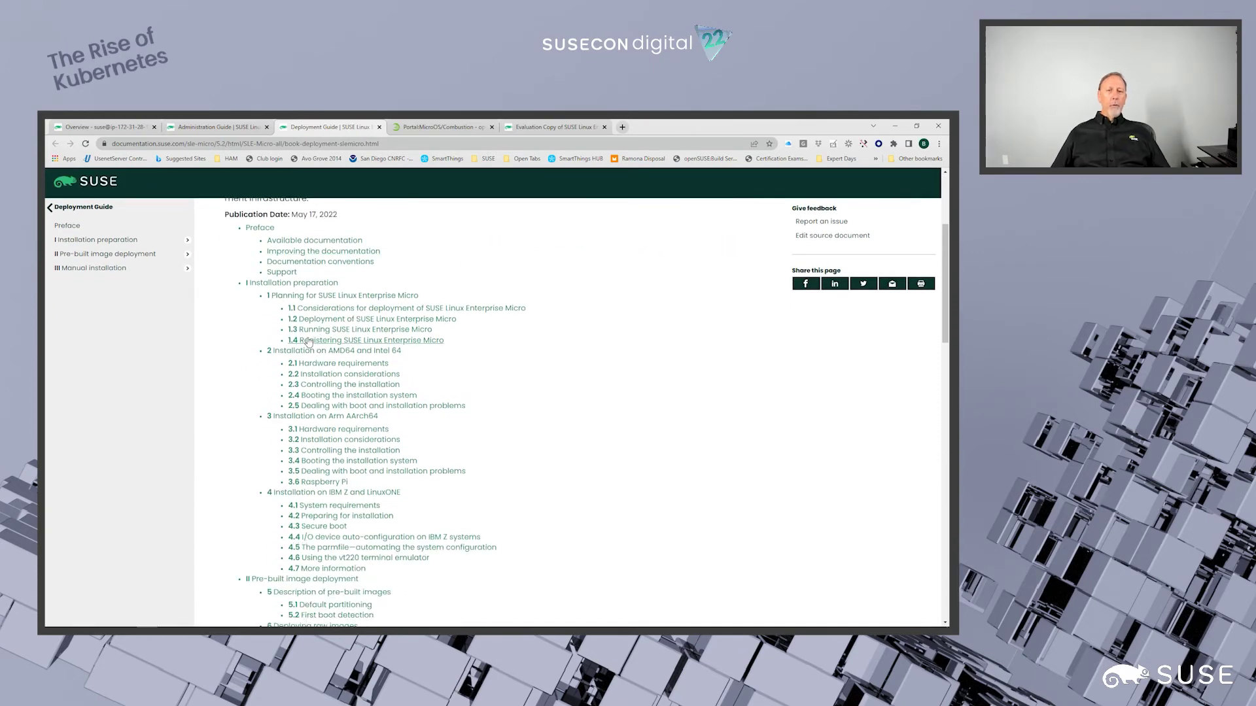
pyautogui.scroll(-3, 302, 357)
pyautogui.scroll(-3, 303, 358)
pyautogui.moveTo(231, 299); pyautogui.dragTo(256, 459)
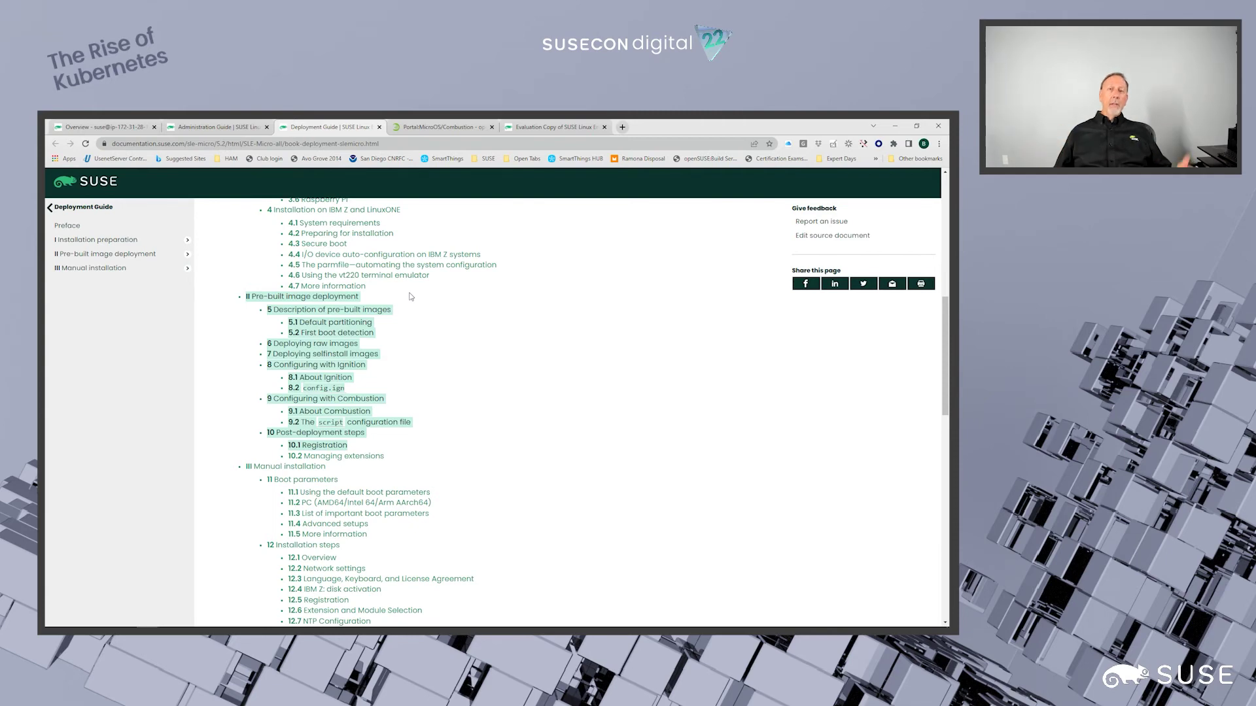
# - Show the MicroOS Combustion wiki page briefly, and examine the ISO, raw and self-install images on the SUSE Linux Enterprise Micro download page
pyautogui.click(438, 128)
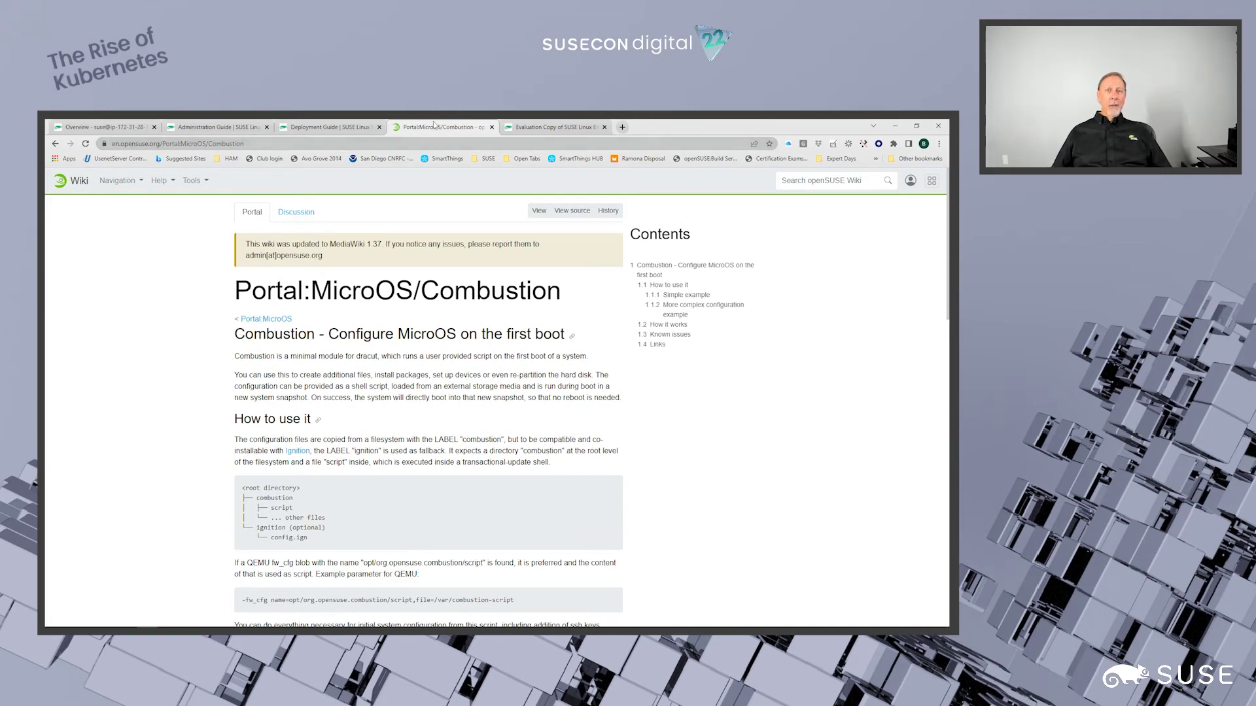
pyautogui.click(545, 129)
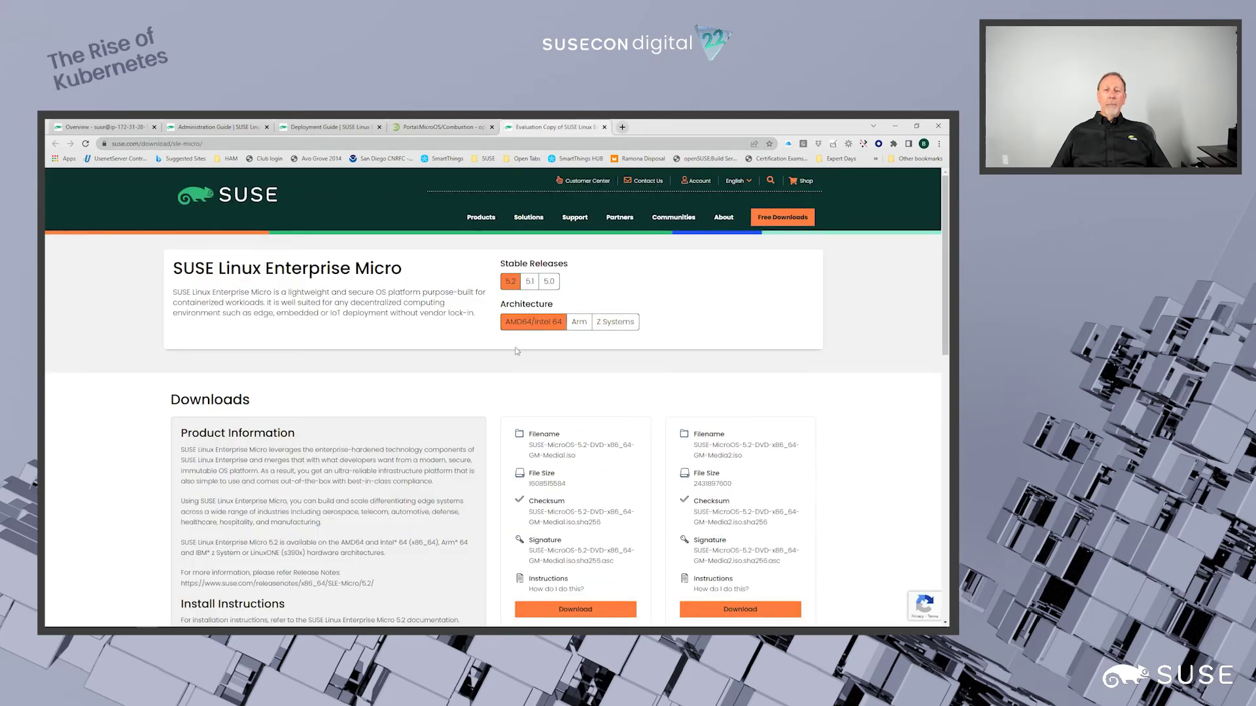
pyautogui.scroll(-2, 517, 351)
pyautogui.scroll(-2, 587, 299)
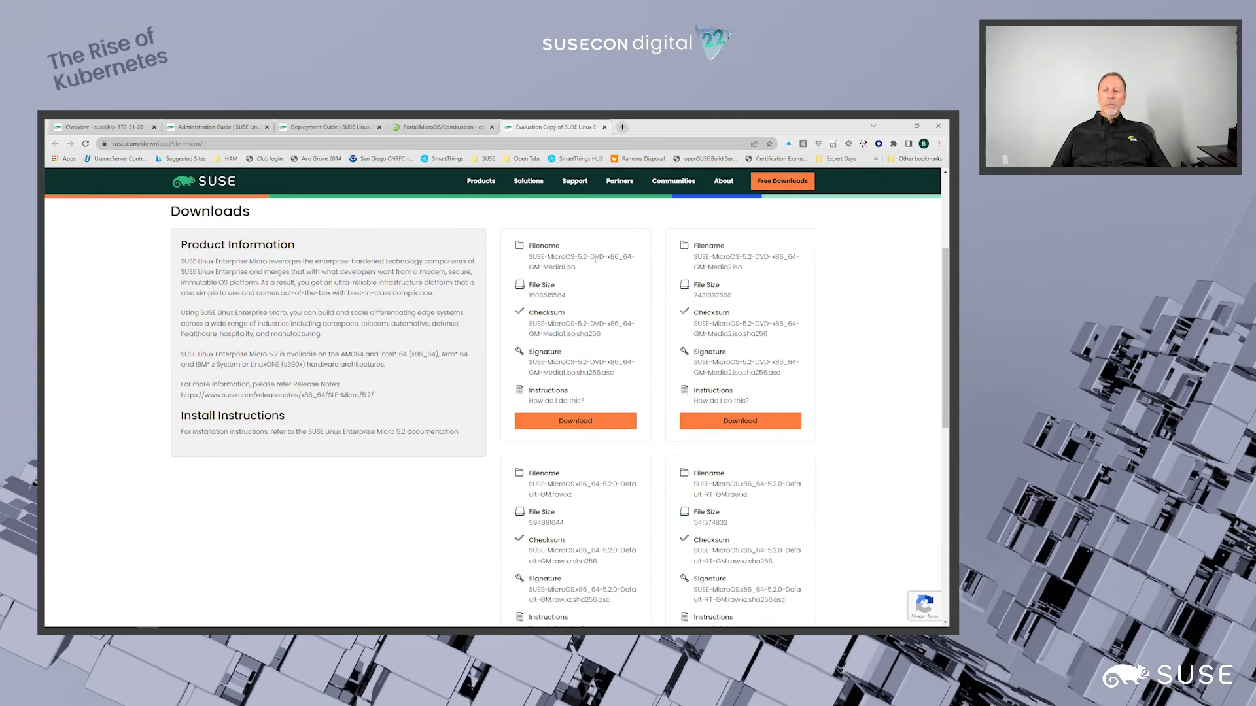
pyautogui.scroll(-4, 595, 268)
pyautogui.scroll(-2, 596, 275)
pyautogui.scroll(2, 576, 294)
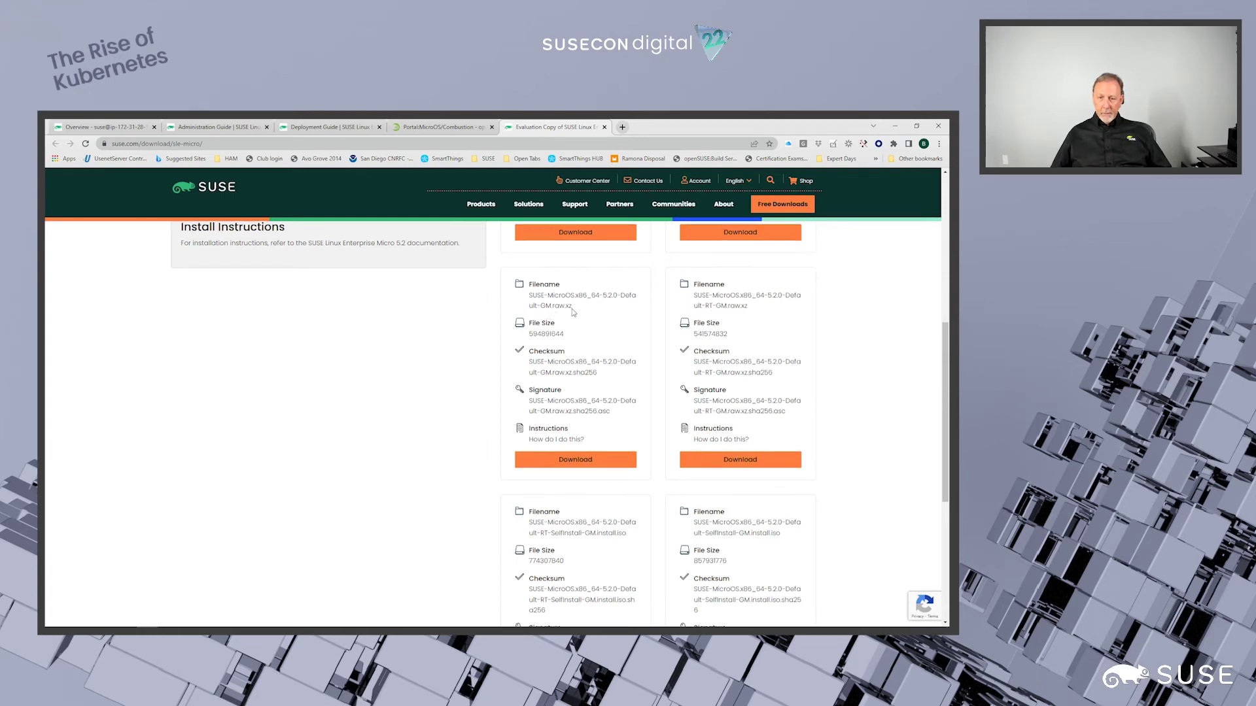
pyautogui.scroll(-3, 575, 321)
pyautogui.scroll(-2, 767, 340)
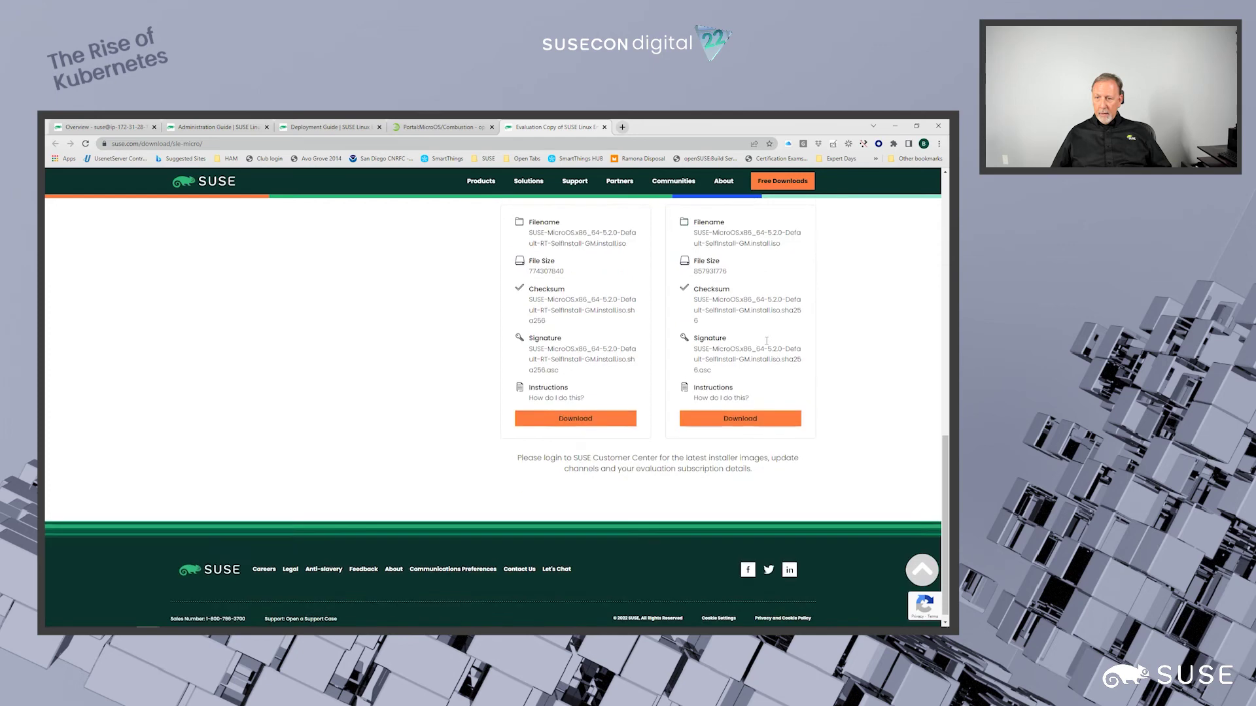
pyautogui.scroll(3, 620, 337)
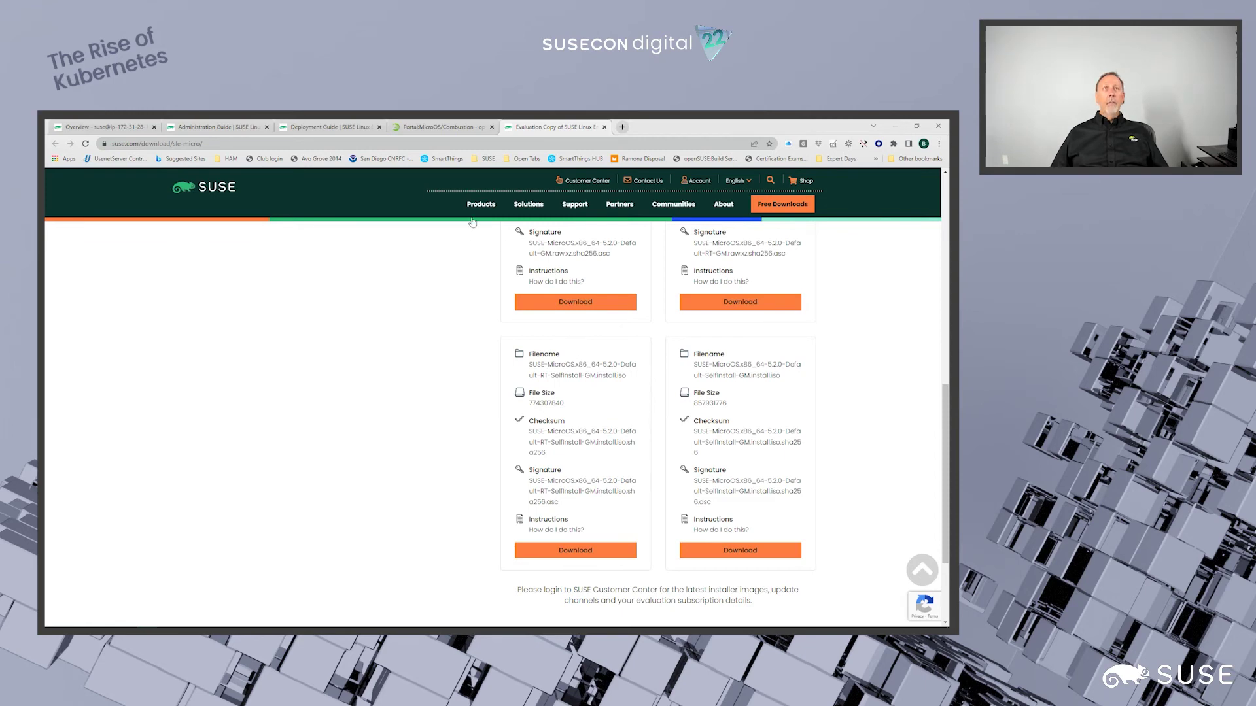
# - Read the Combustion wiki page, highlighting script in the directory tree, as far as the More complex configuration example
pyautogui.click(460, 127)
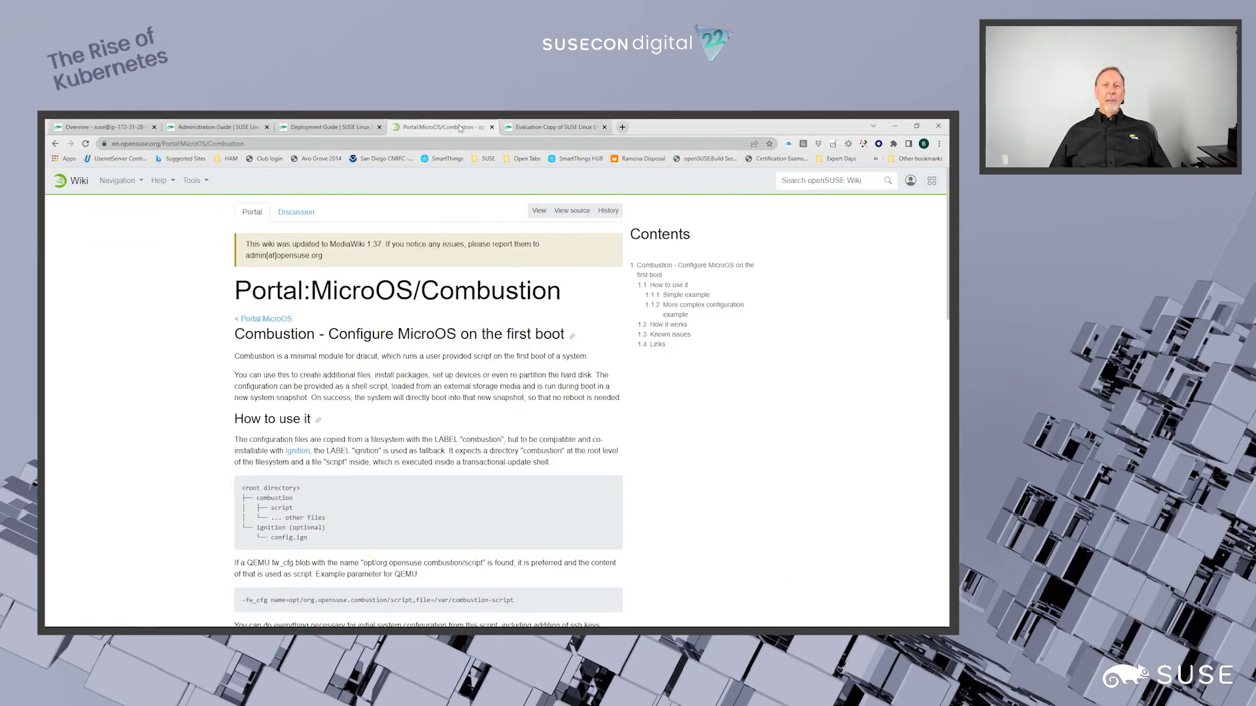
pyautogui.scroll(-2, 415, 304)
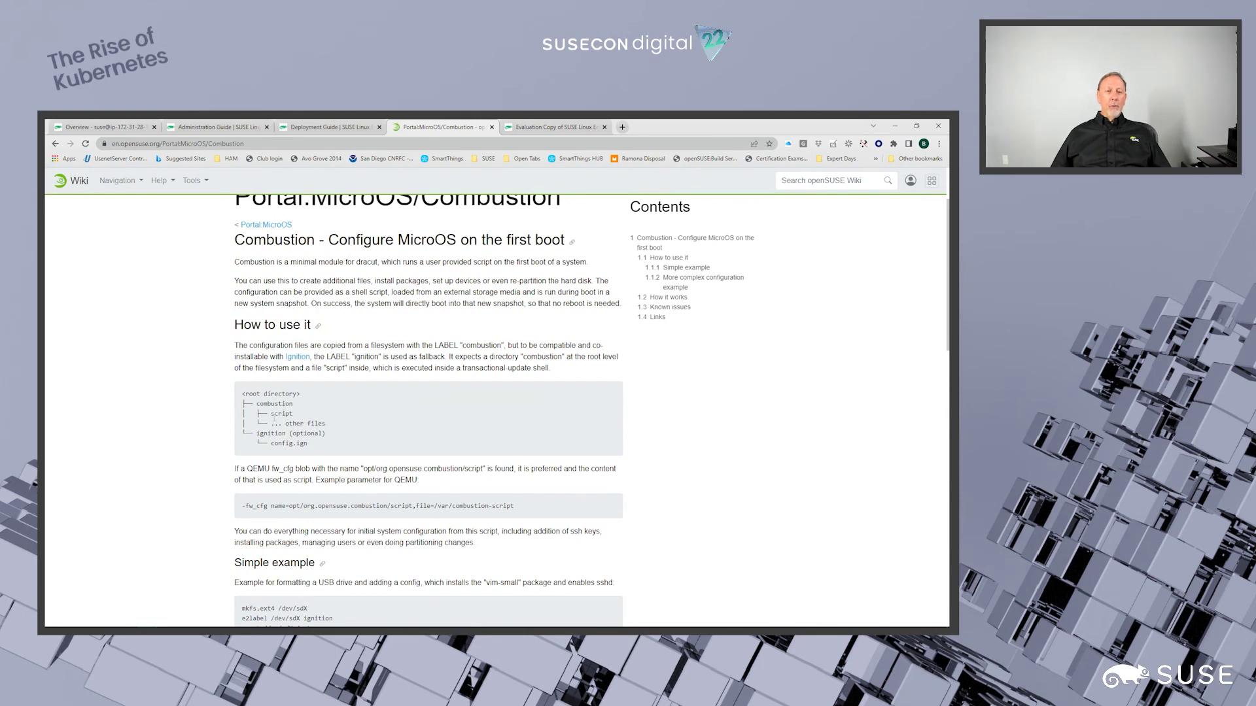
pyautogui.moveTo(272, 415); pyautogui.dragTo(295, 415)
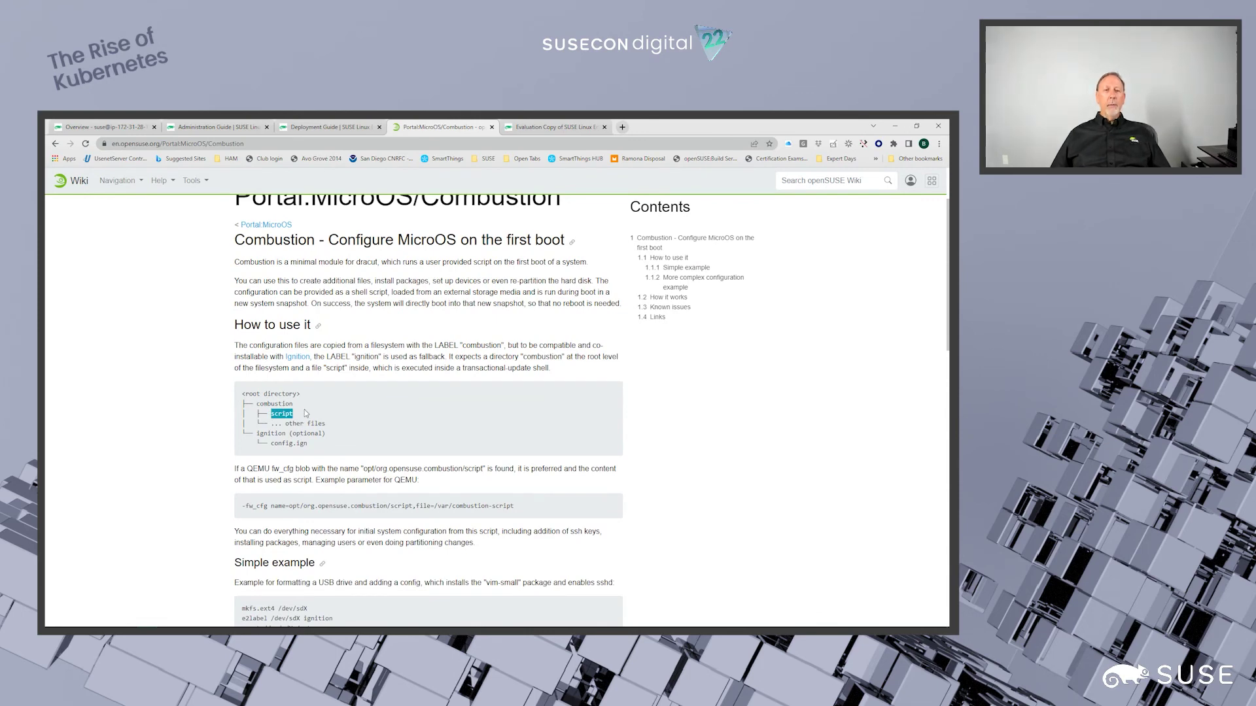
pyautogui.scroll(-3, 280, 531)
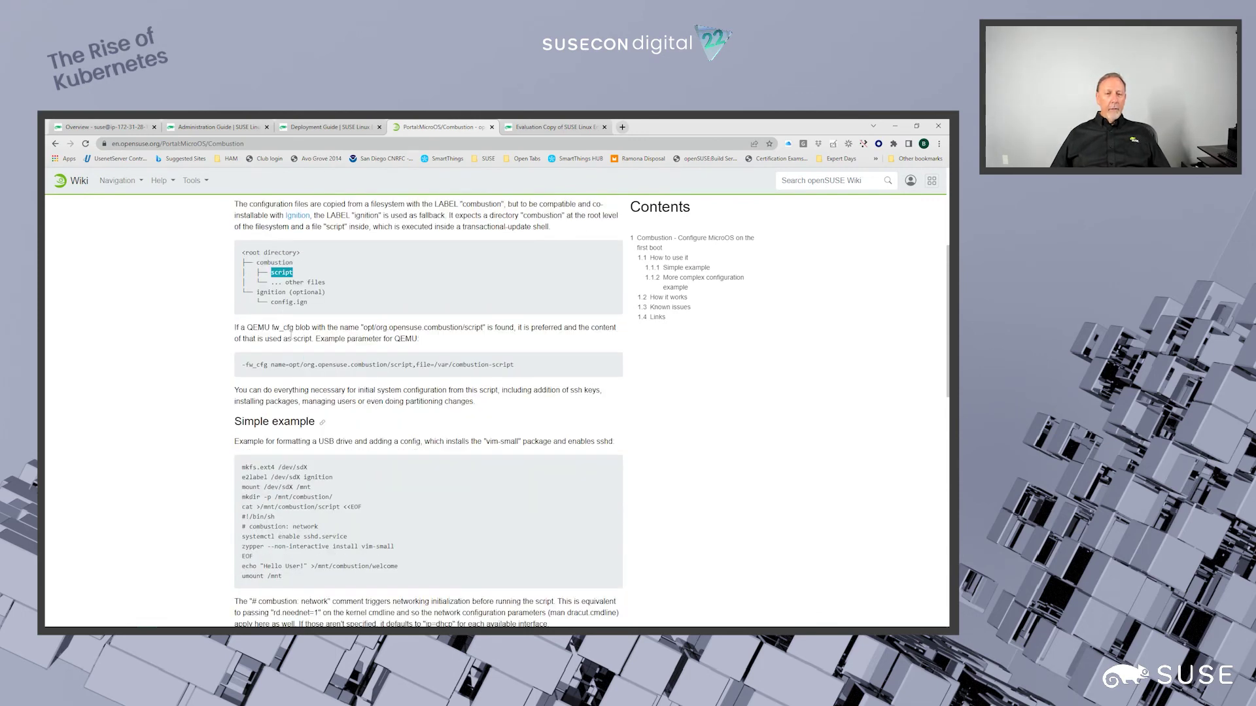
pyautogui.scroll(-10, 287, 411)
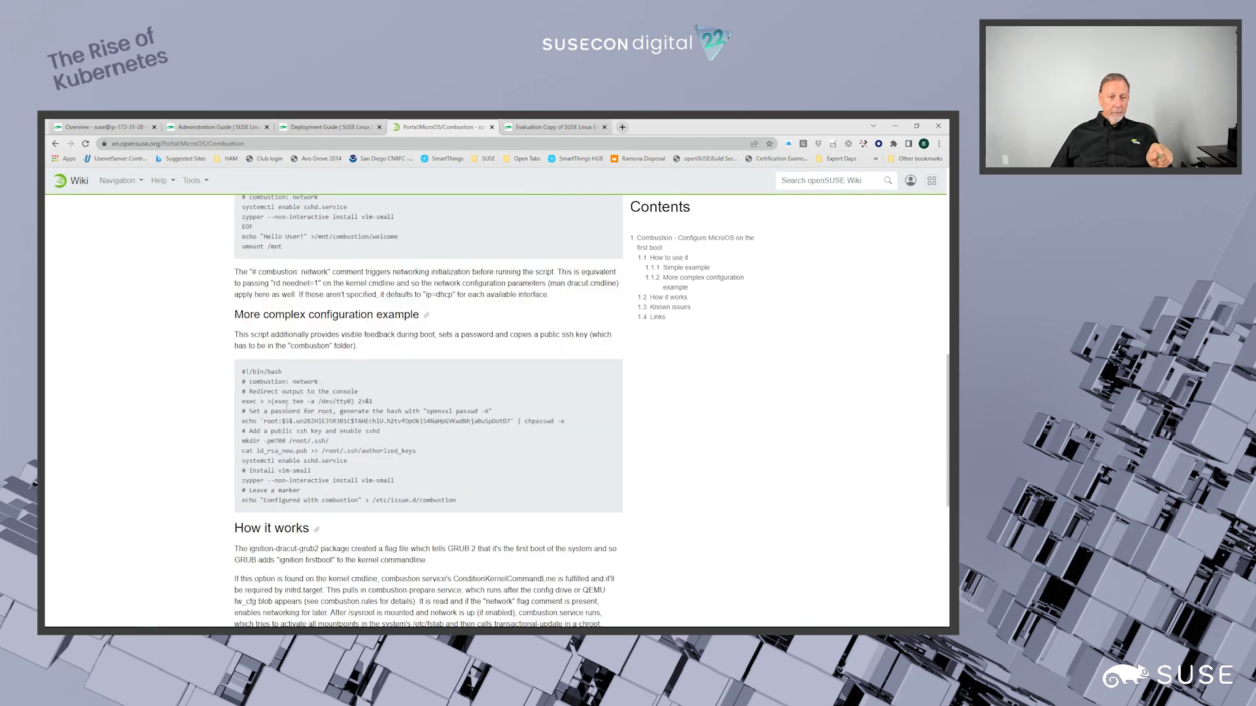
pyautogui.scroll(3, 286, 411)
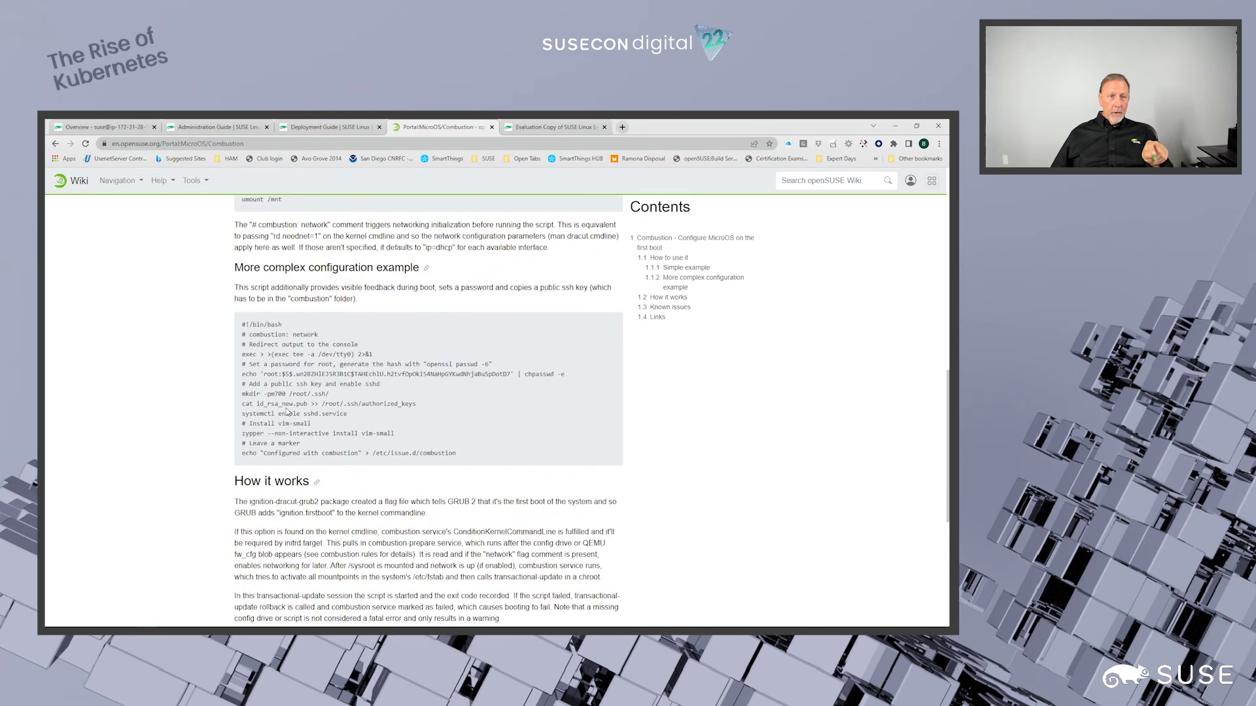
# - Highlight the complex example's root password command, its description, the full script and the "# combustion: network" line, and return to the Cockpit console
pyautogui.moveTo(242, 374); pyautogui.dragTo(574, 379)
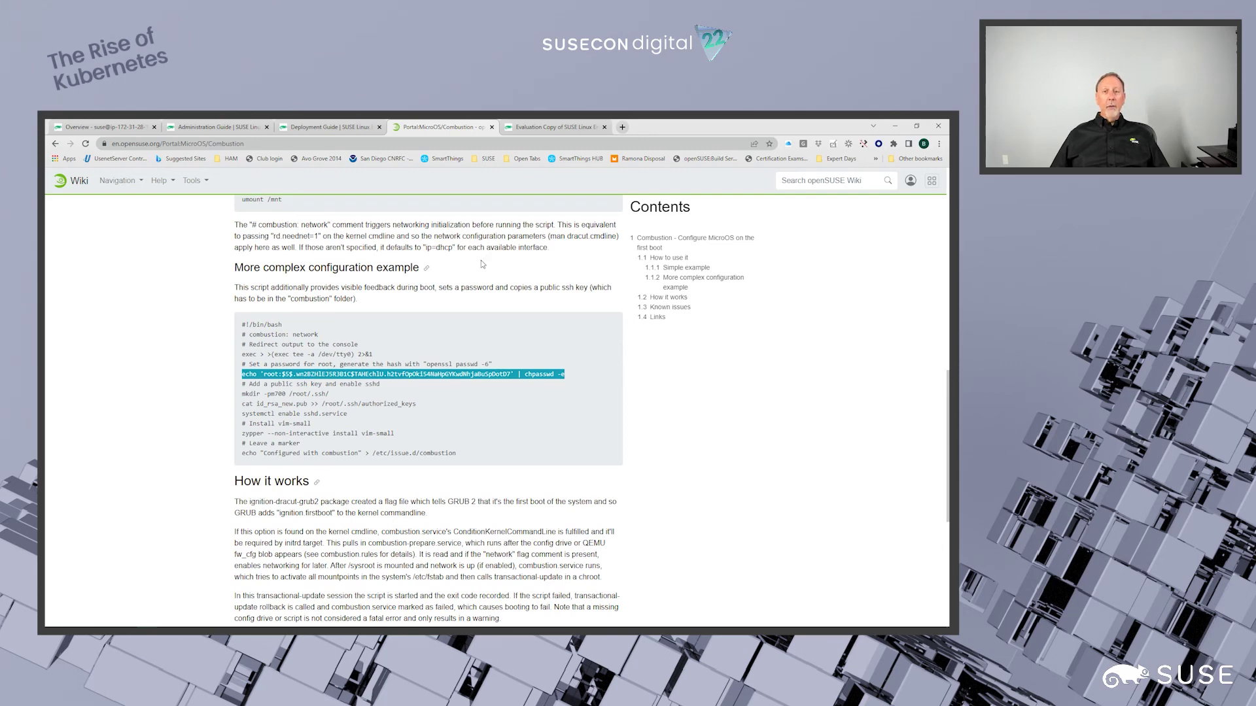
pyautogui.moveTo(443, 288); pyautogui.dragTo(579, 288)
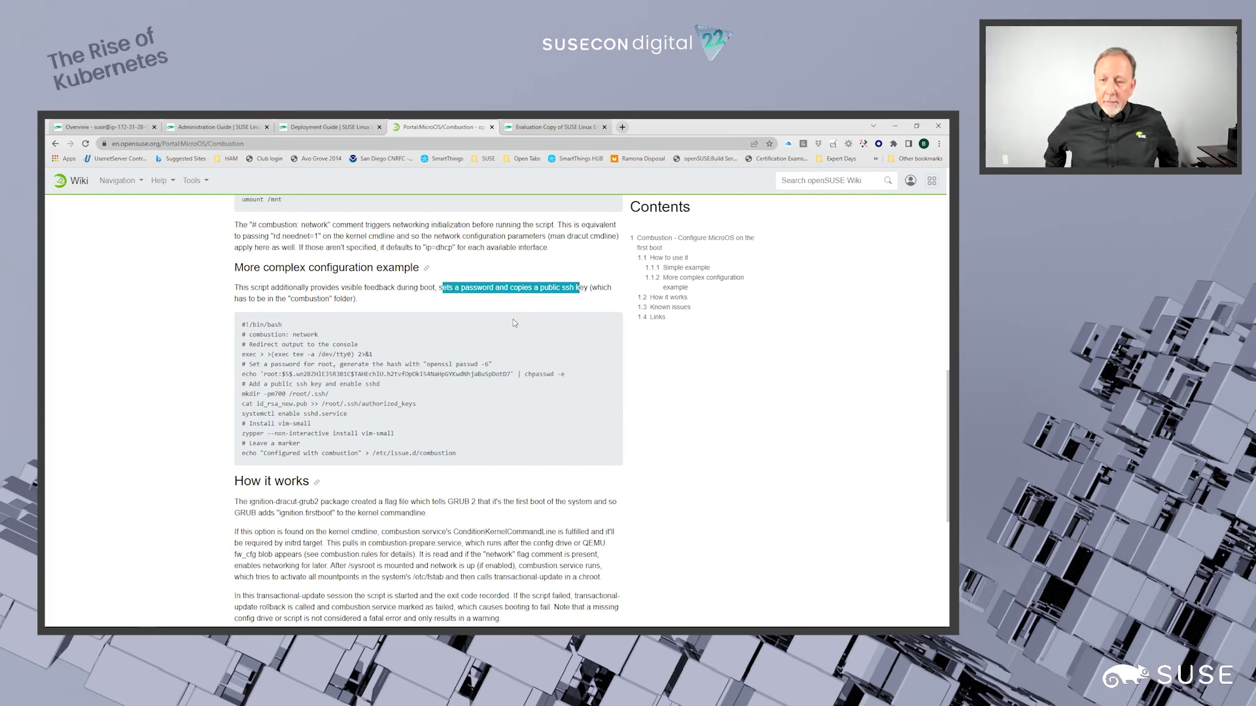
pyautogui.moveTo(458, 454); pyautogui.dragTo(245, 319)
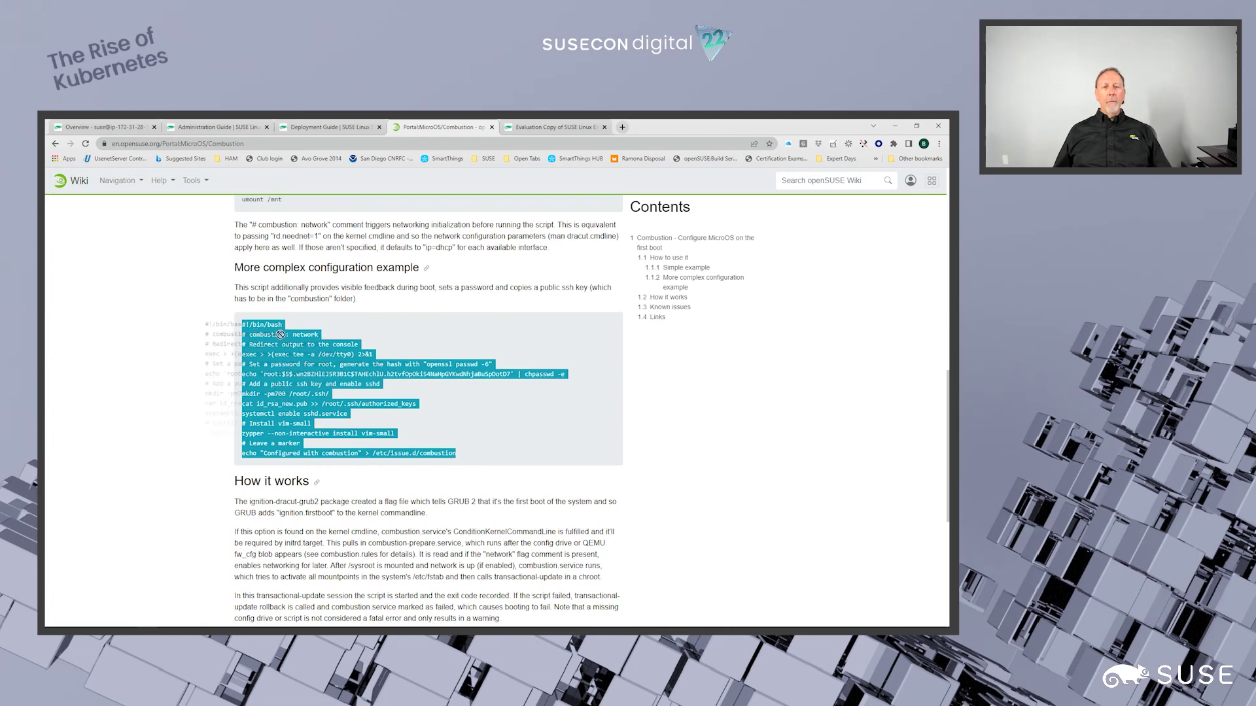
pyautogui.click(316, 336)
pyautogui.moveTo(316, 335); pyautogui.dragTo(244, 334)
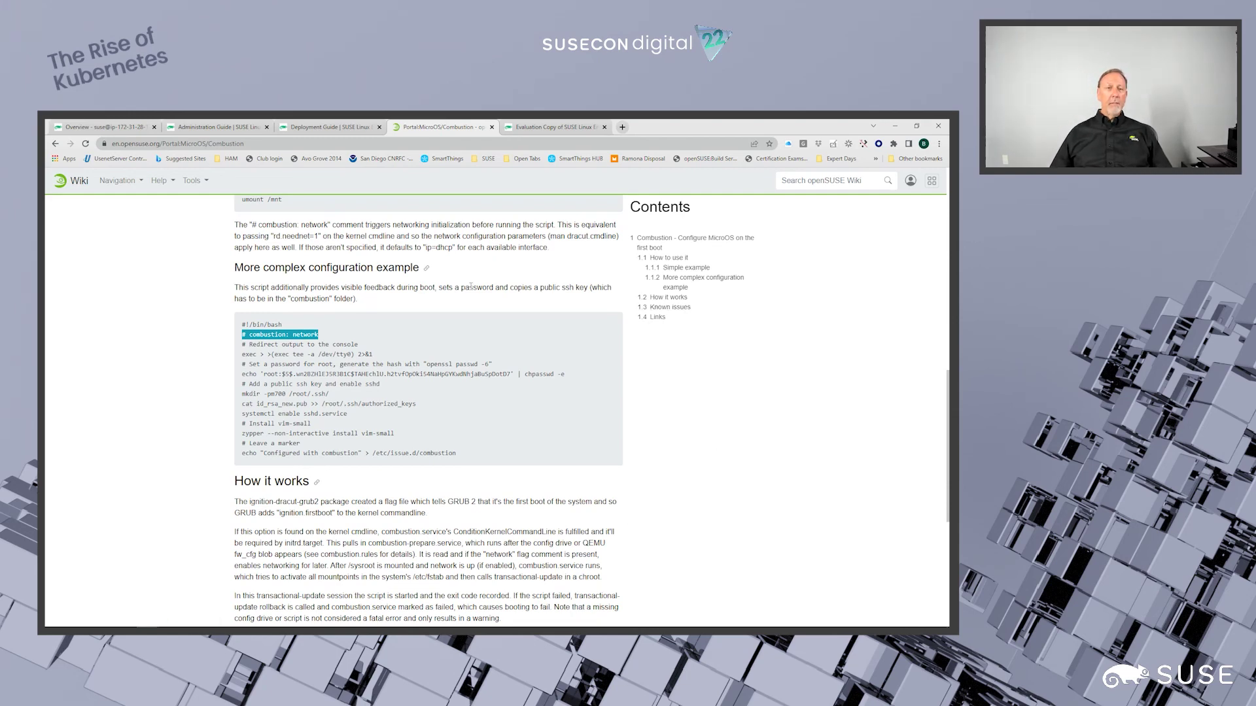
pyautogui.click(93, 128)
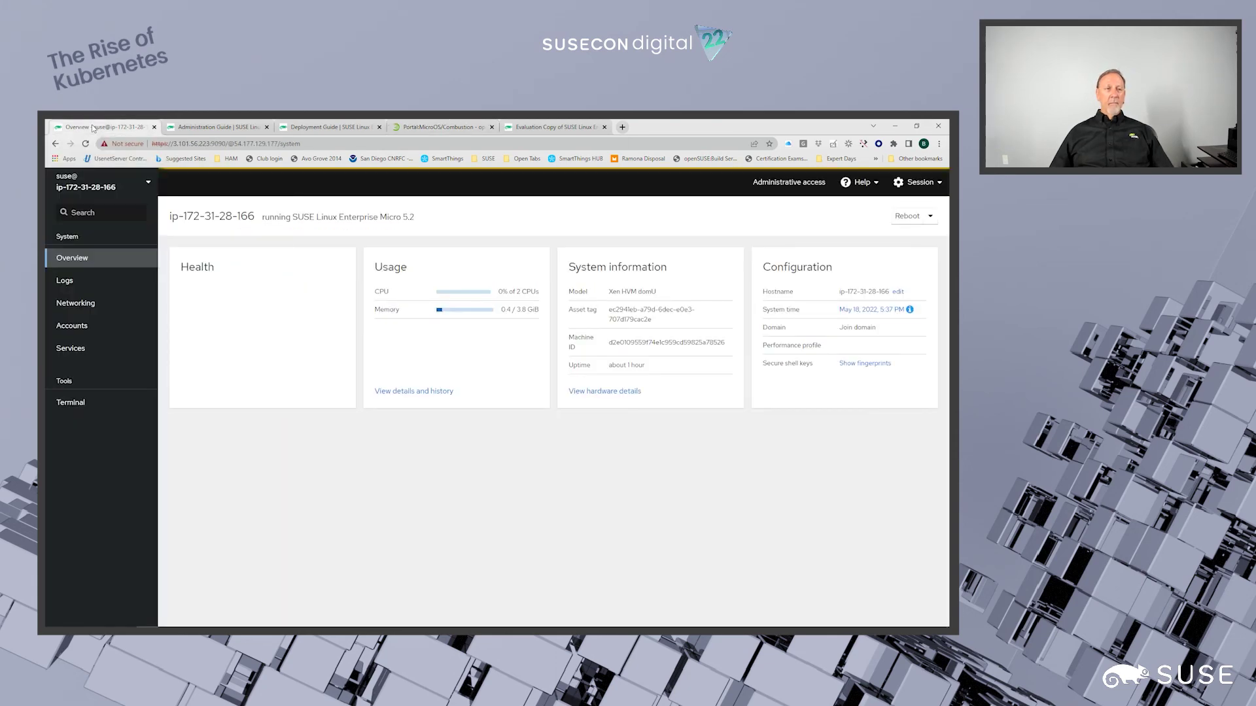